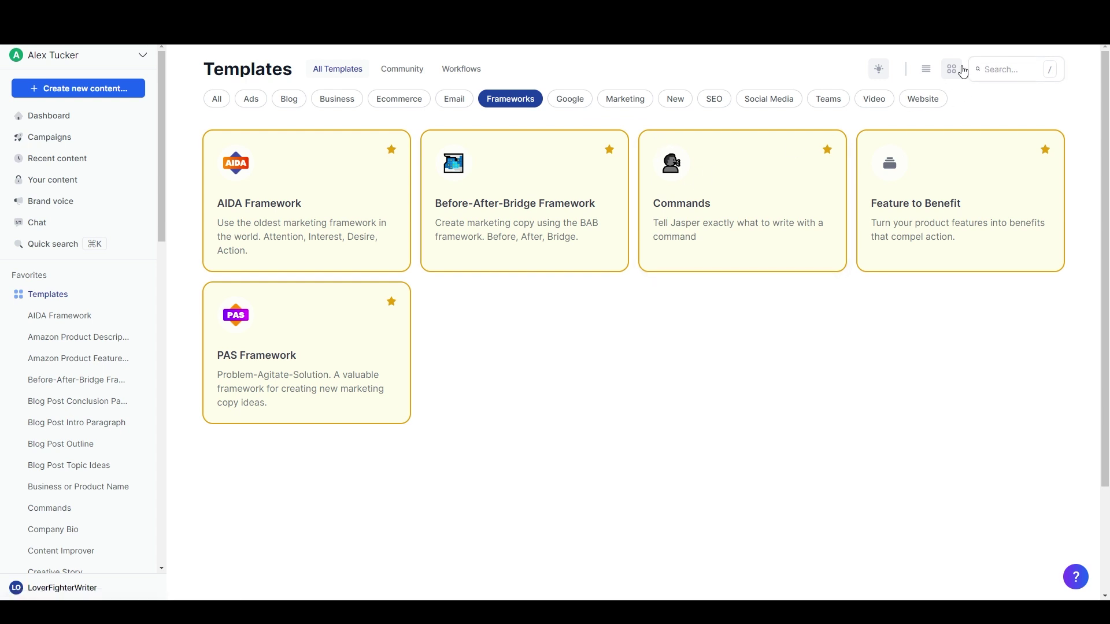
Step: Start a Commands template prompt reading 'write a short, punchy news article about'
{"action": "left_click", "coordinate": [719, 213]}
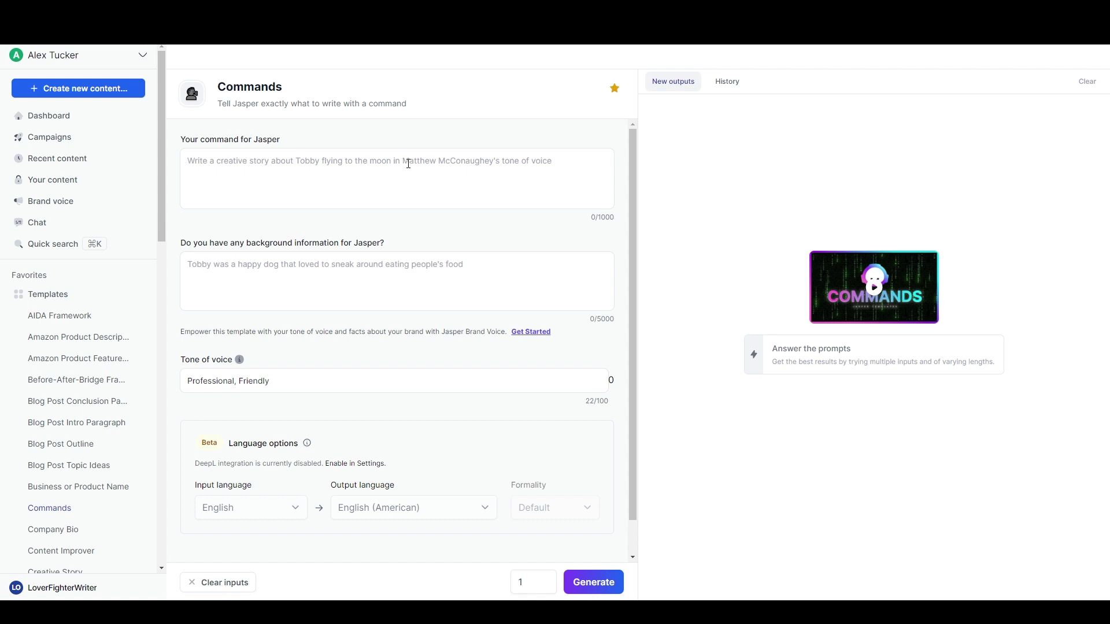
{"action": "type", "text": "write a"}
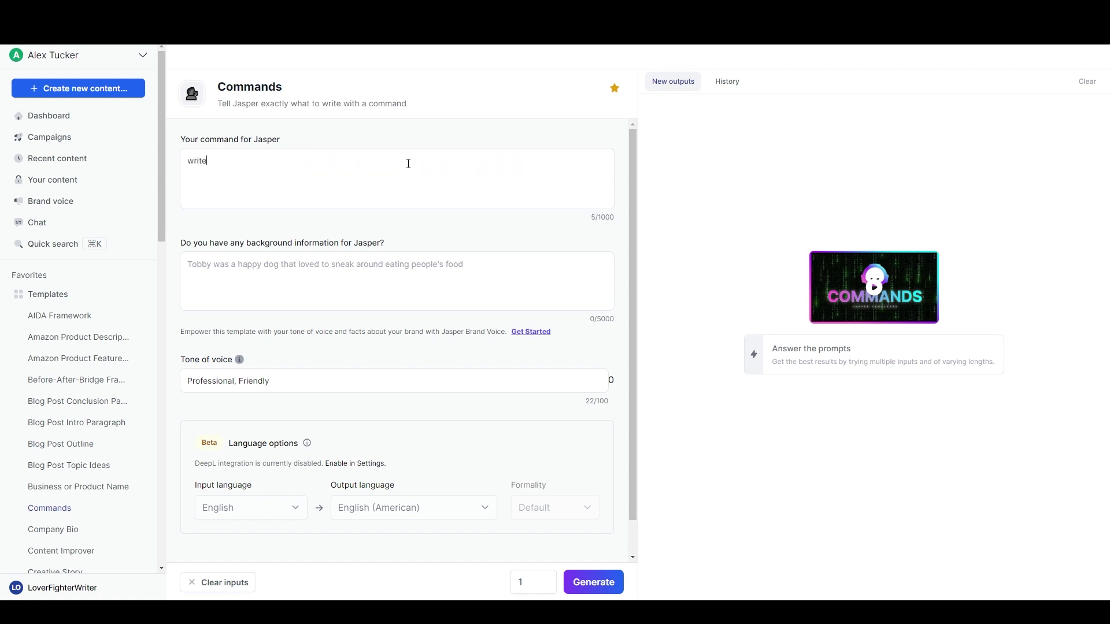
{"action": "type", "text": " short, punchy news article about"}
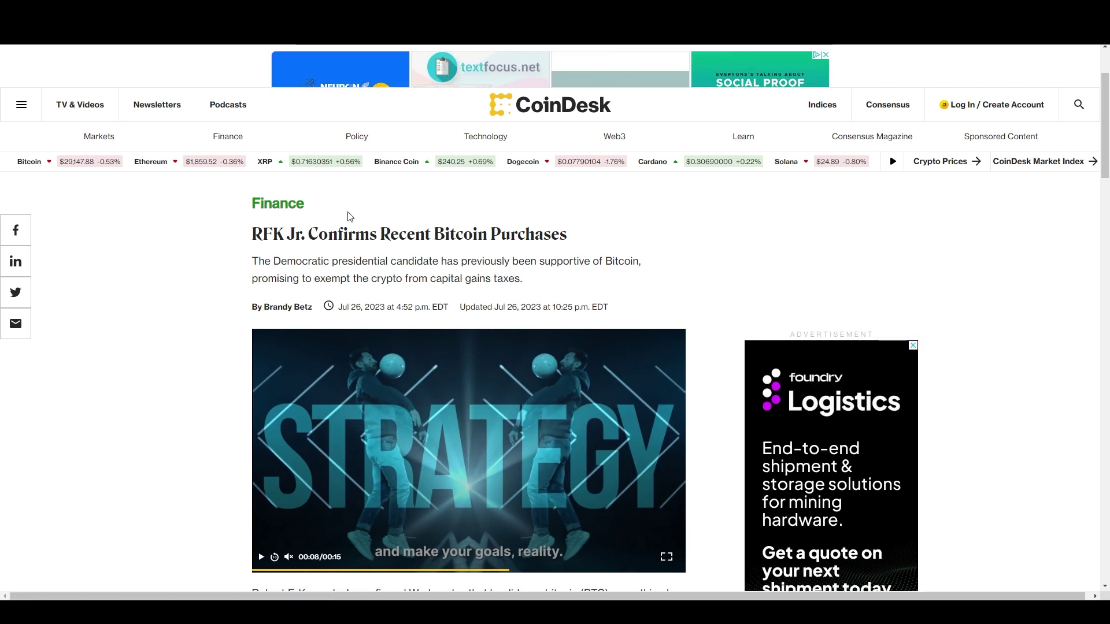
Step: Dismiss the side ad and select the RFK Jr. article's headline and standfirst on CoinDesk
{"action": "left_click", "coordinate": [913, 345]}
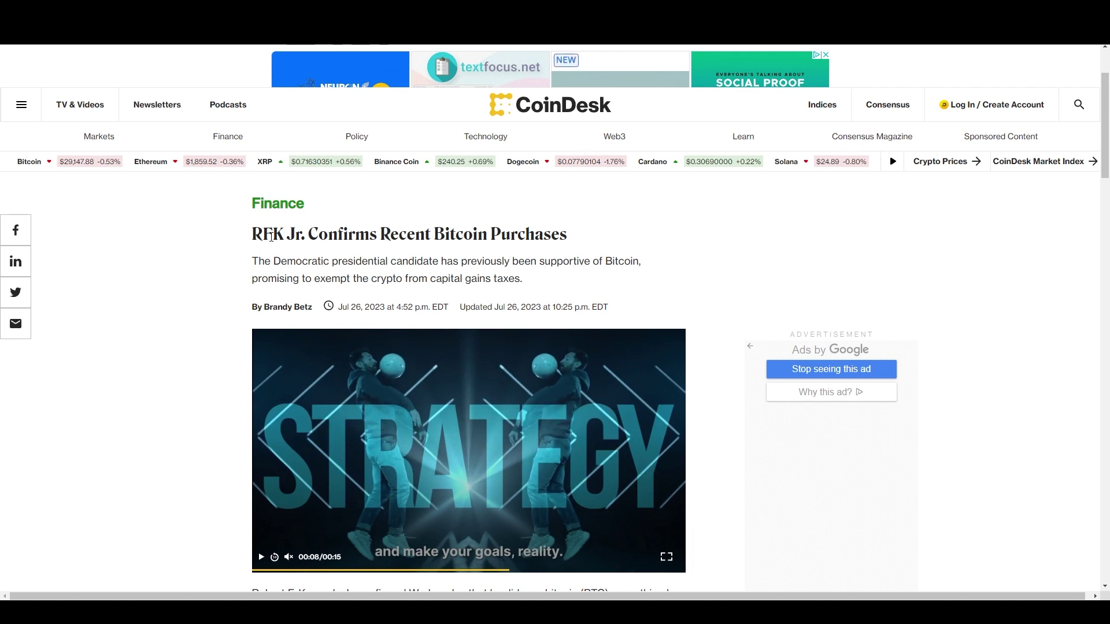
{"action": "scroll", "coordinate": [271, 237], "scroll_direction": "up", "scroll_amount": 2}
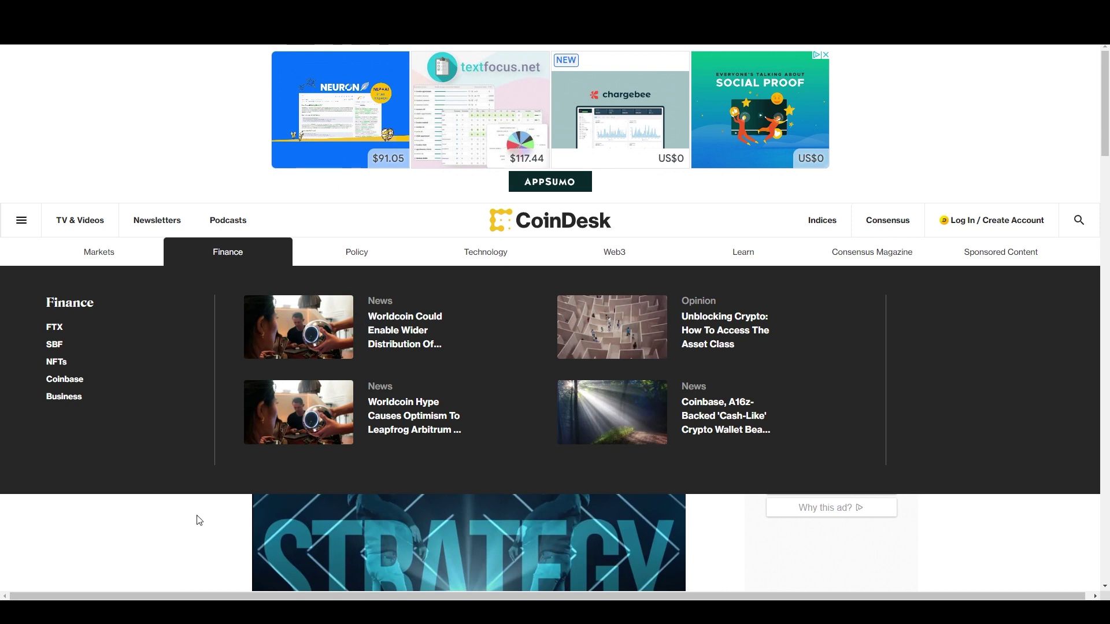
{"action": "scroll", "coordinate": [107, 404], "scroll_direction": "down", "scroll_amount": 1}
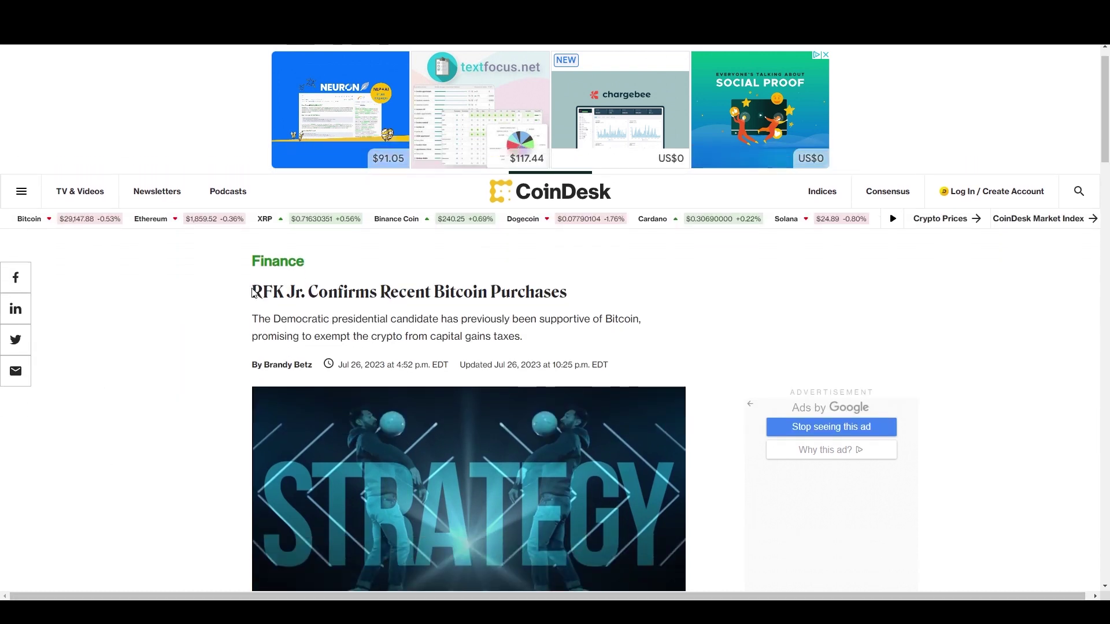
{"action": "left_click_drag", "start_coordinate": [253, 293], "coordinate": [539, 335]}
{"action": "key", "text": "super+c"}
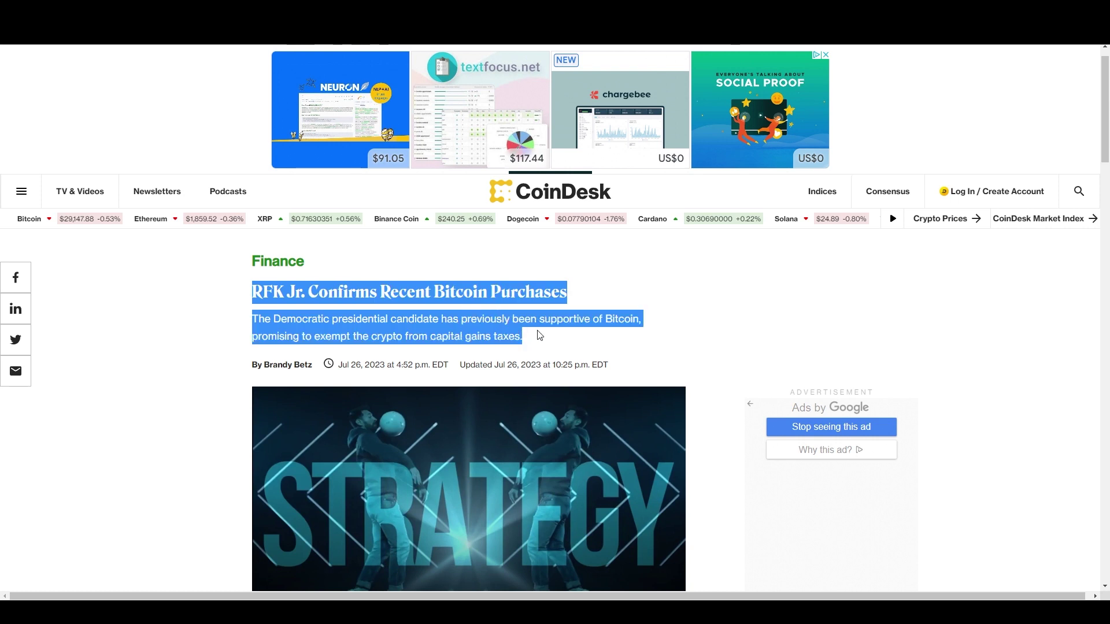
{"action": "left_click", "coordinate": [534, 337]}
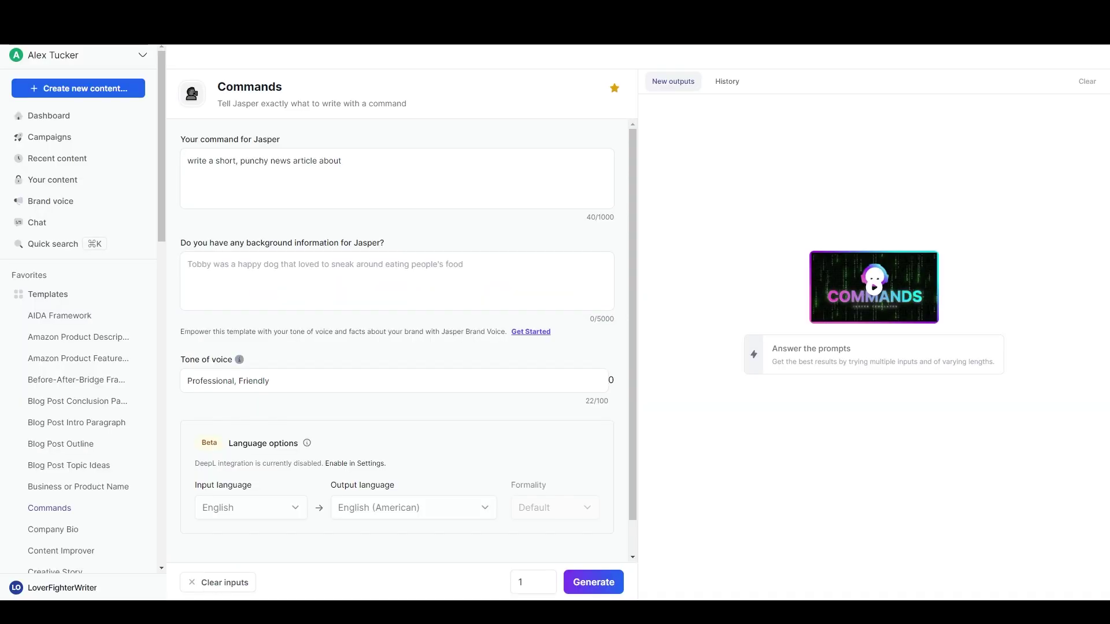
Step: Paste the CoinDesk headline and standfirst into the background information field
{"action": "left_click", "coordinate": [462, 171]}
{"action": "left_click", "coordinate": [360, 276]}
{"action": "key", "text": "super+v"}
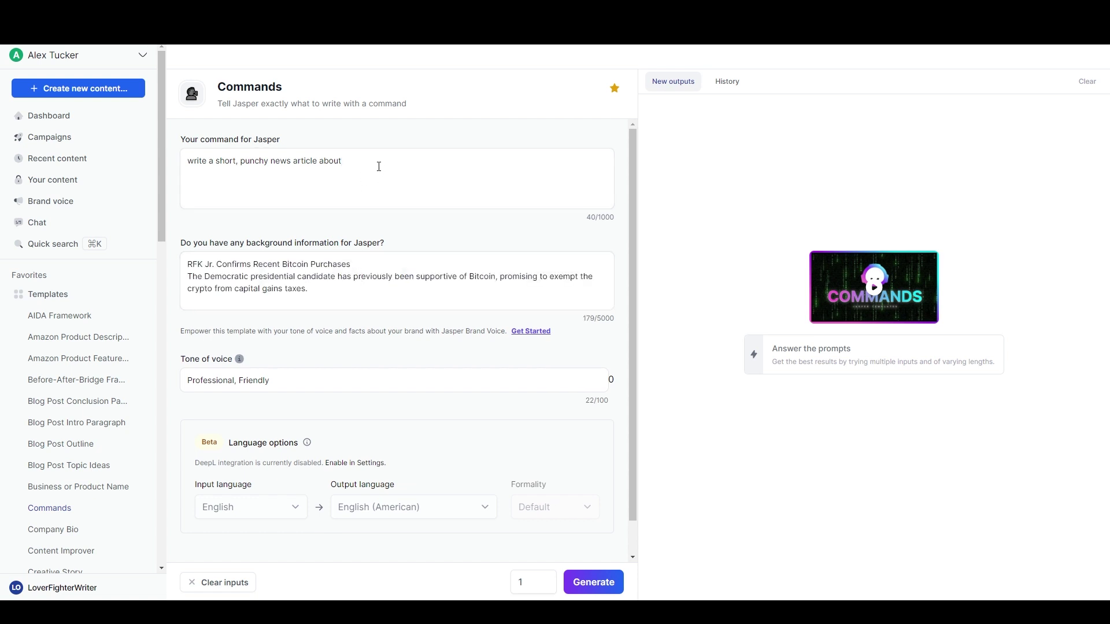
Step: Complete the command about RFK's bitcoin interest and DeFi views, citing sources and helping crypto newcomers
{"action": "type", "text": "RFK"}
{"action": "type", "text": "confirming that he bought significant"}
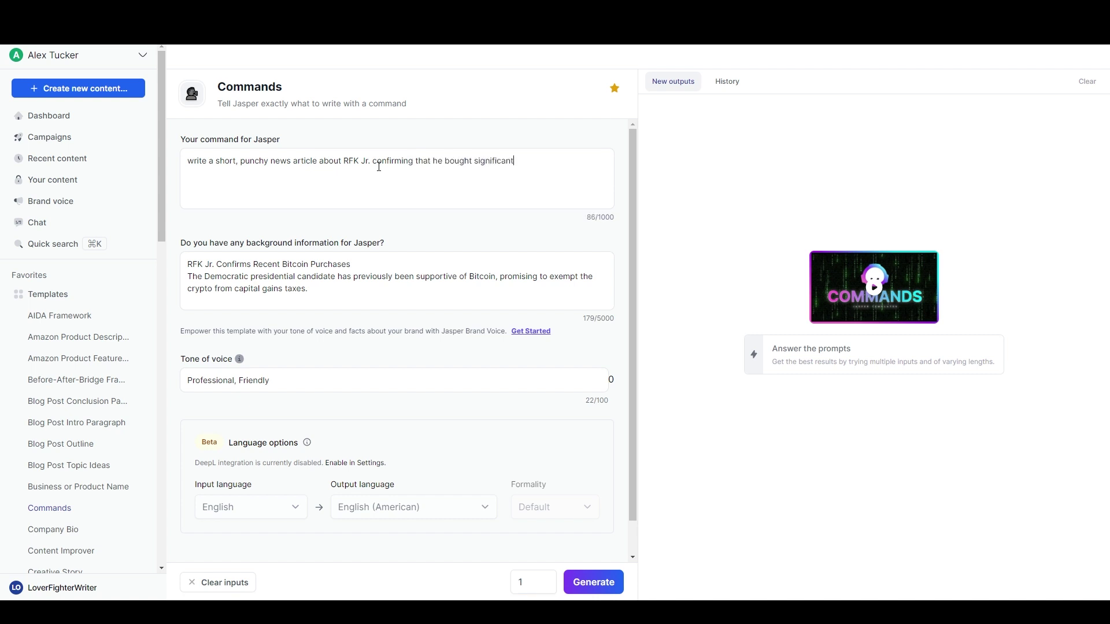
{"action": "key", "text": "BackSpace"}
{"action": "key", "text": "BackSpace"}
{"action": "key", "text": "BackSpace"}
{"action": "key", "text": "BackSpace"}
{"action": "key", "text": "BackSpace"}
{"action": "key", "text": "BackSpace"}
{"action": "key", "text": "BackSpace"}
{"action": "key", "text": "BackSpace"}
{"action": "key", "text": "BackSpace"}
{"action": "key", "text": "BackSpace"}
{"action": "key", "text": "BackSpace"}
{"action": "type", "text": "significant interest in bitcoin as well"}
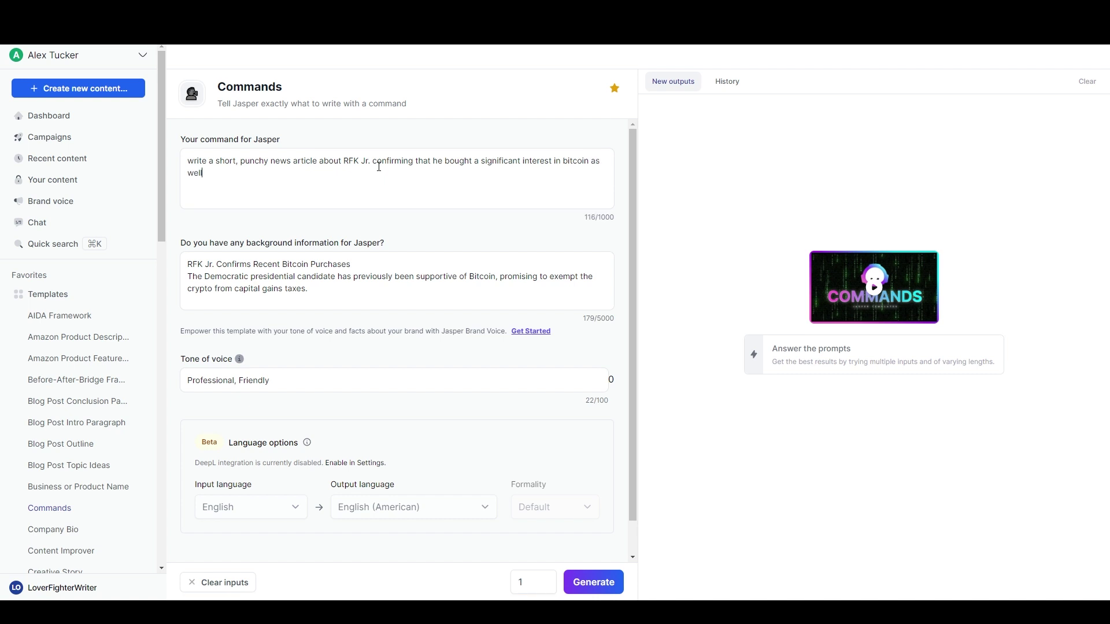
{"action": "type", "text": " as his thoughts on decentra"}
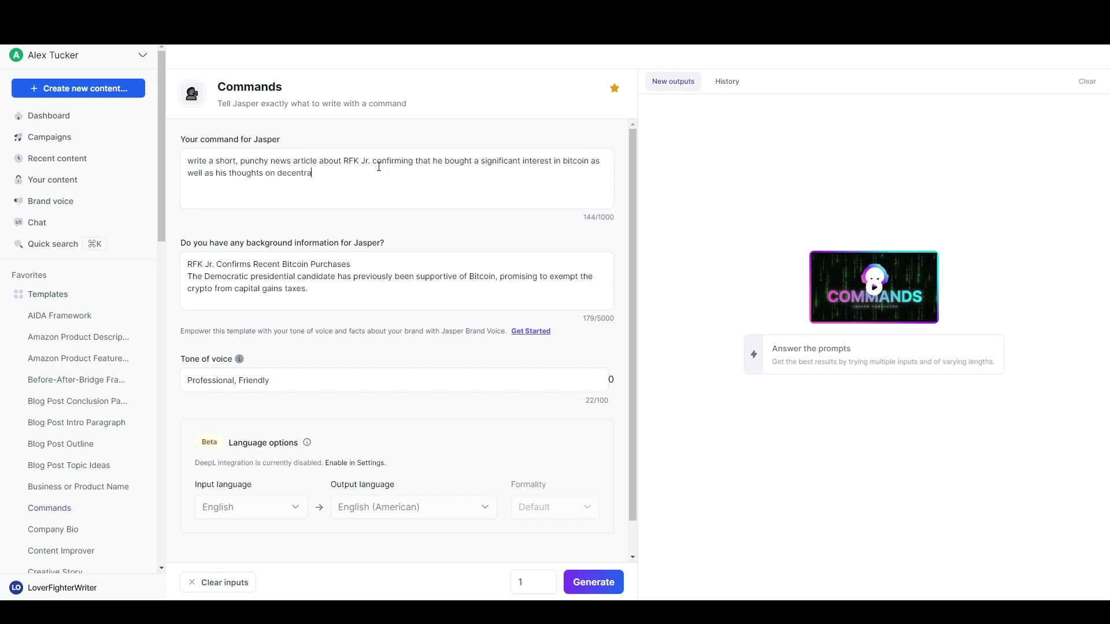
{"action": "type", "text": "lized finance and relevant topics."}
{"action": "type", "text": "Cite all sources pr"}
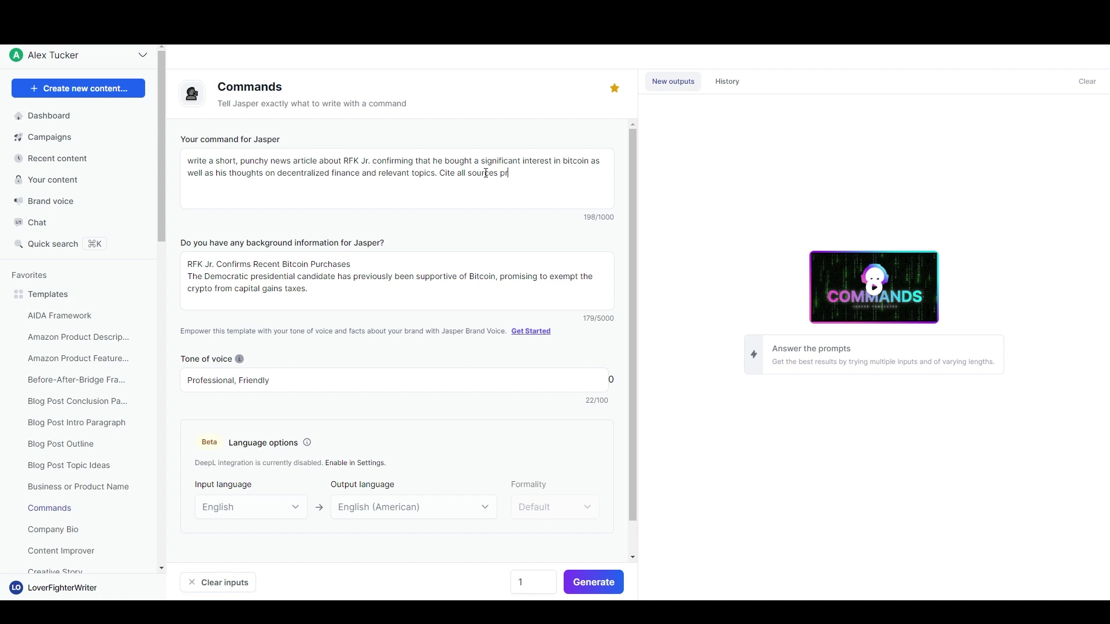
{"action": "type", "text": "ovided and include helpful information for "}
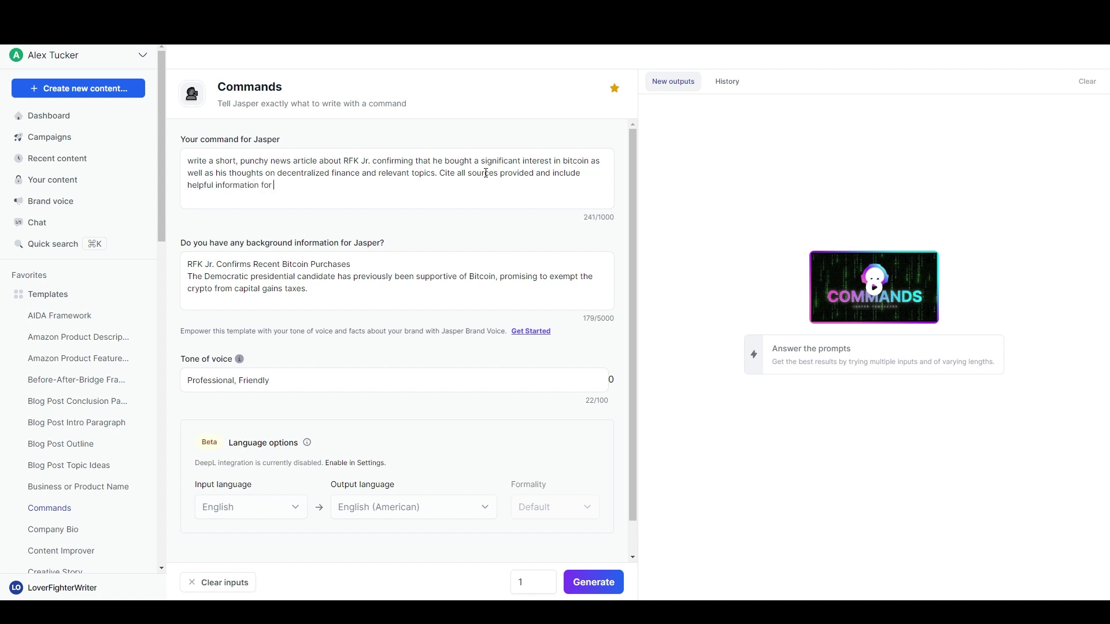
{"action": "type", "text": "people who are new to the crypto"}
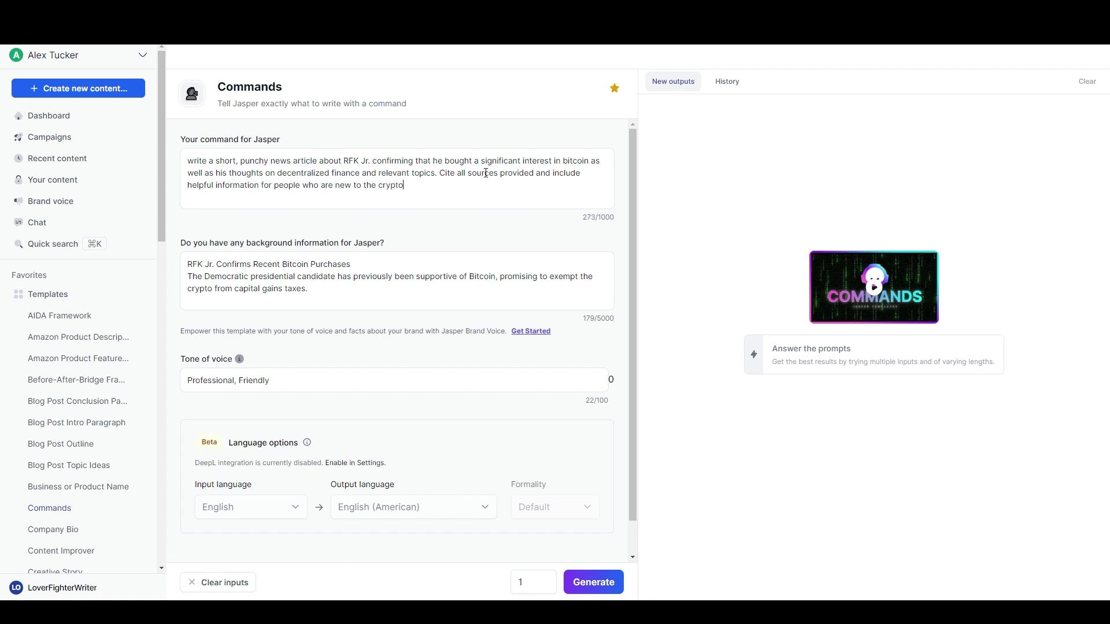
{"action": "type", "text": " space."}
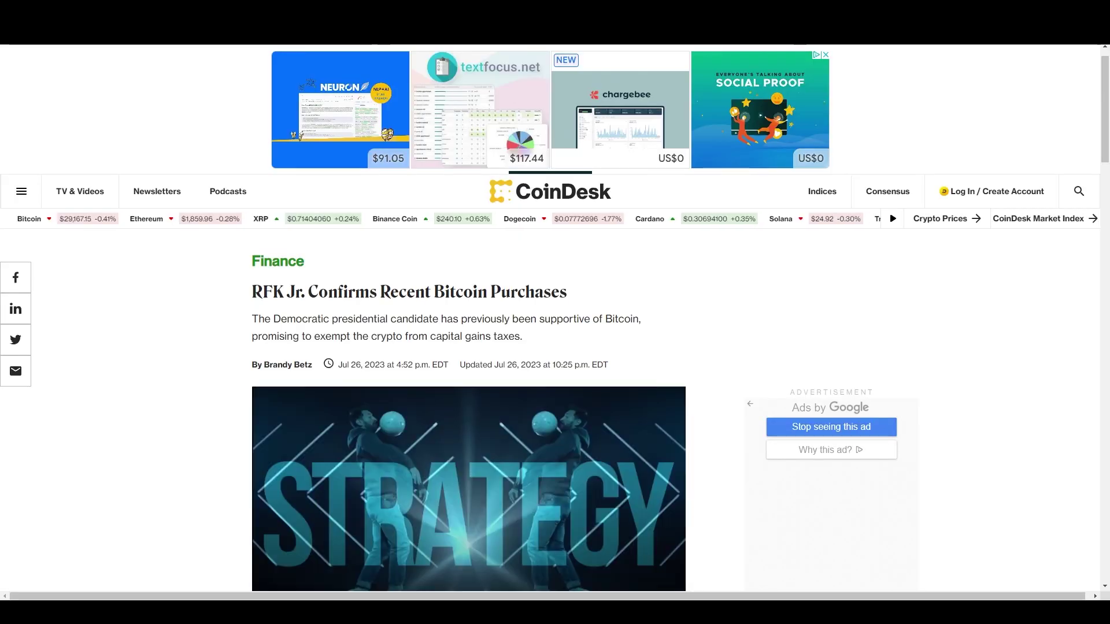
Step: Select RFK Jr.'s quote about buying two bitcoin for each of his seven children
{"action": "scroll", "coordinate": [327, 311], "scroll_direction": "down", "scroll_amount": 8}
{"action": "scroll", "coordinate": [326, 311], "scroll_direction": "down", "scroll_amount": 1}
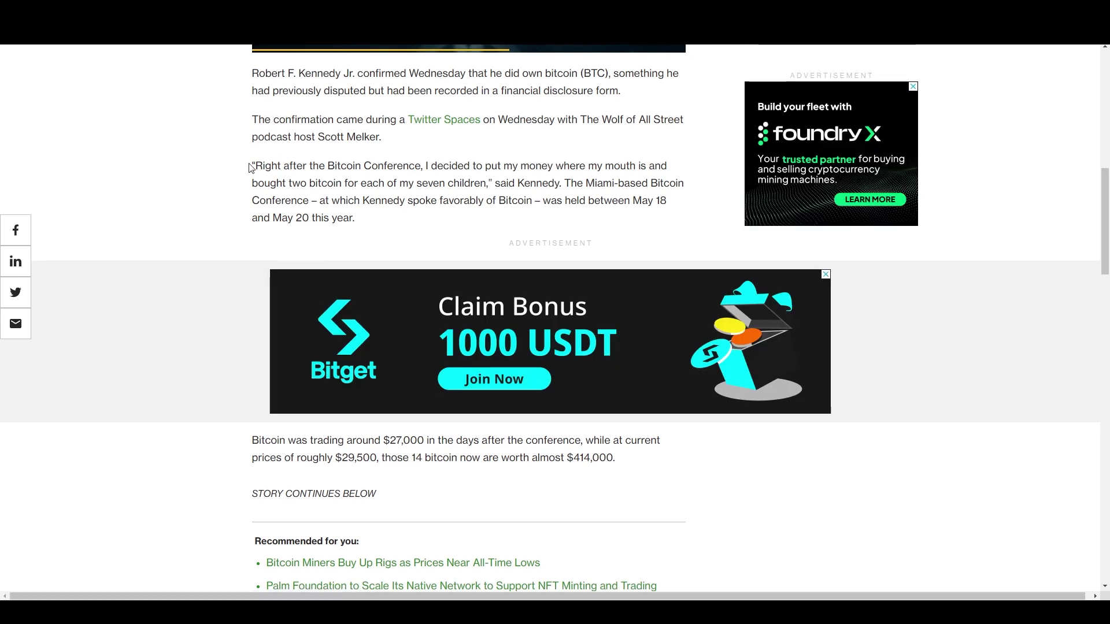
{"action": "left_click_drag", "start_coordinate": [252, 166], "coordinate": [491, 186]}
{"action": "key", "text": "super+c"}
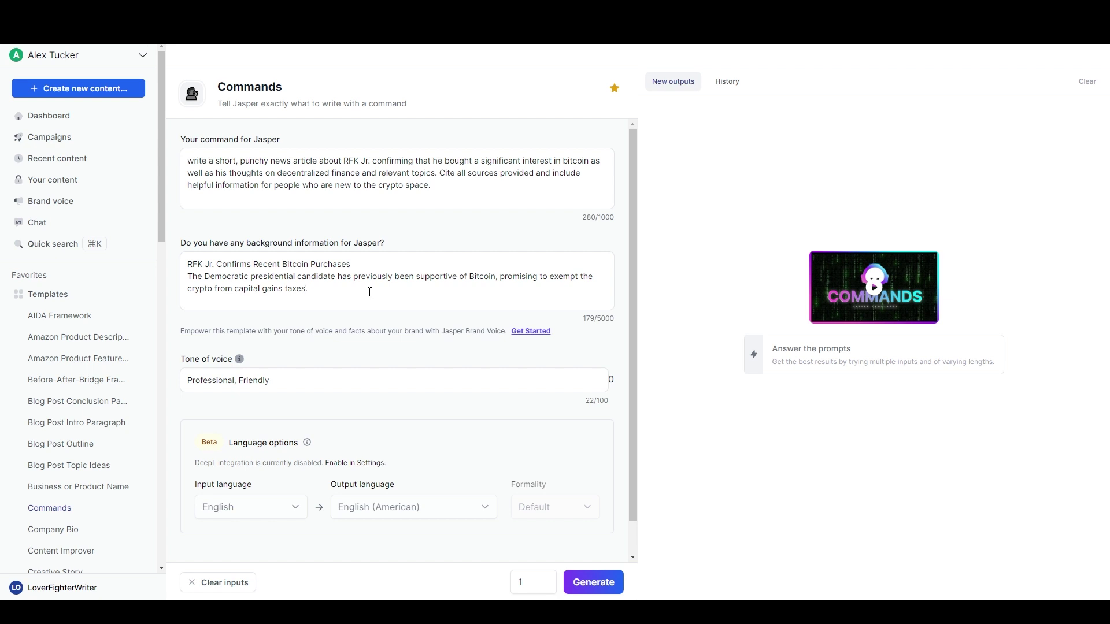
Step: Add a 'Quote from RFK:' paragraph with the pasted quote to the background notes
{"action": "key", "text": "Return"}
{"action": "key", "text": "Return"}
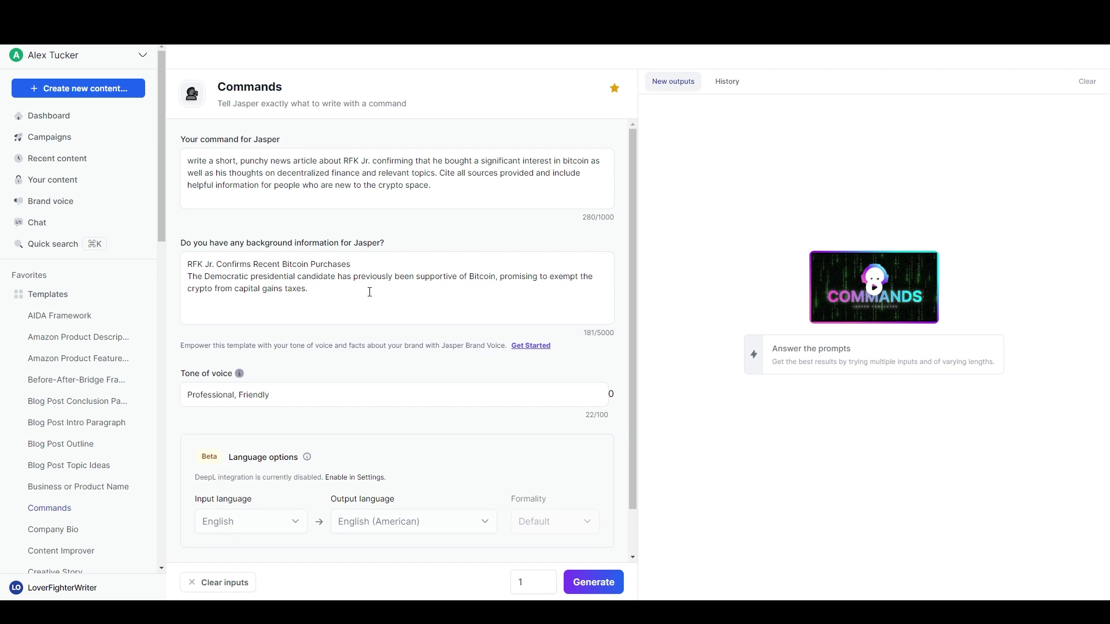
{"action": "type", "text": "Quote from RFK:"}
{"action": "key", "text": "super+v"}
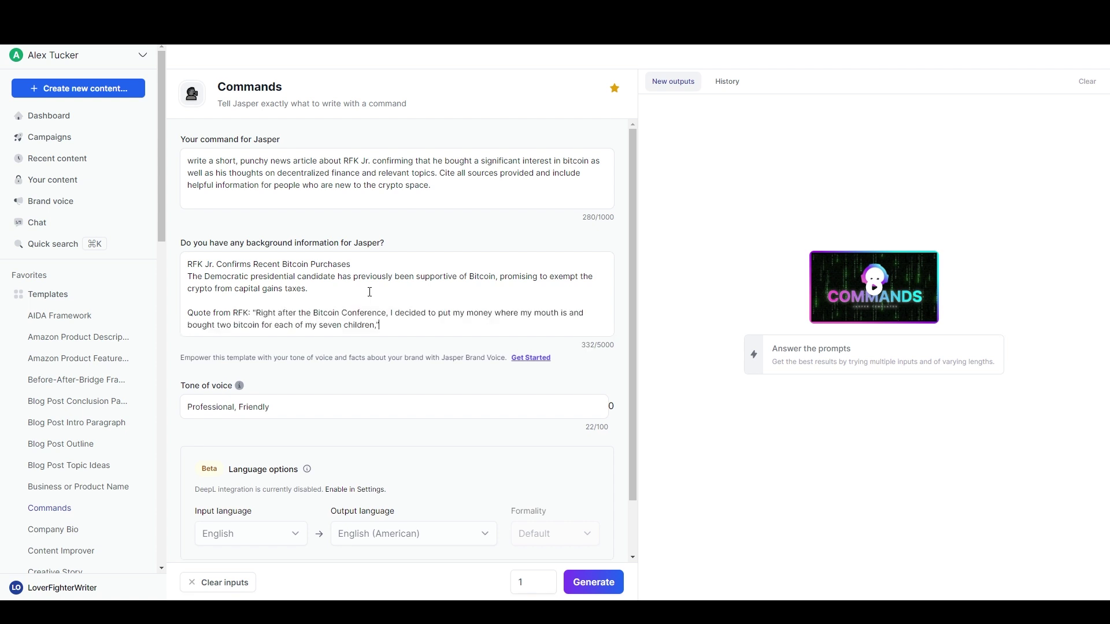
{"action": "key", "text": "BackSpace"}
{"action": "key", "text": "BackSpace"}
{"action": "type", "text": ".\""}
{"action": "key", "text": "Return"}
{"action": "key", "text": "Return"}
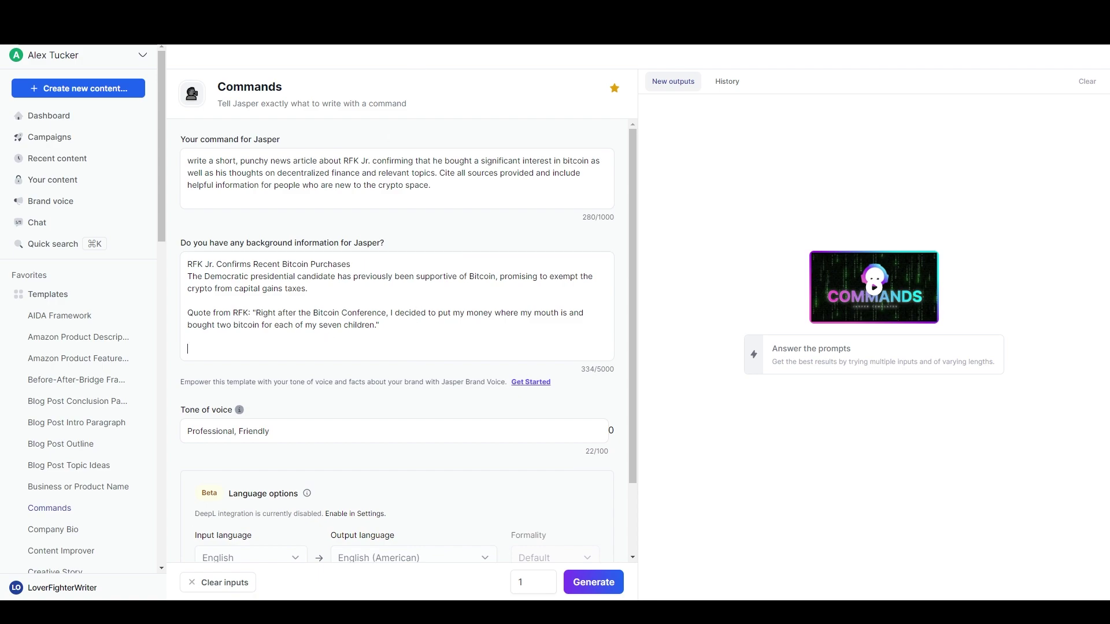
Step: Add the bitcoin price details and 'RFK has promised' capital-gains exemption pledge to the notes
{"action": "left_click", "coordinate": [419, 44]}
{"action": "left_click_drag", "start_coordinate": [253, 149], "coordinate": [660, 187]}
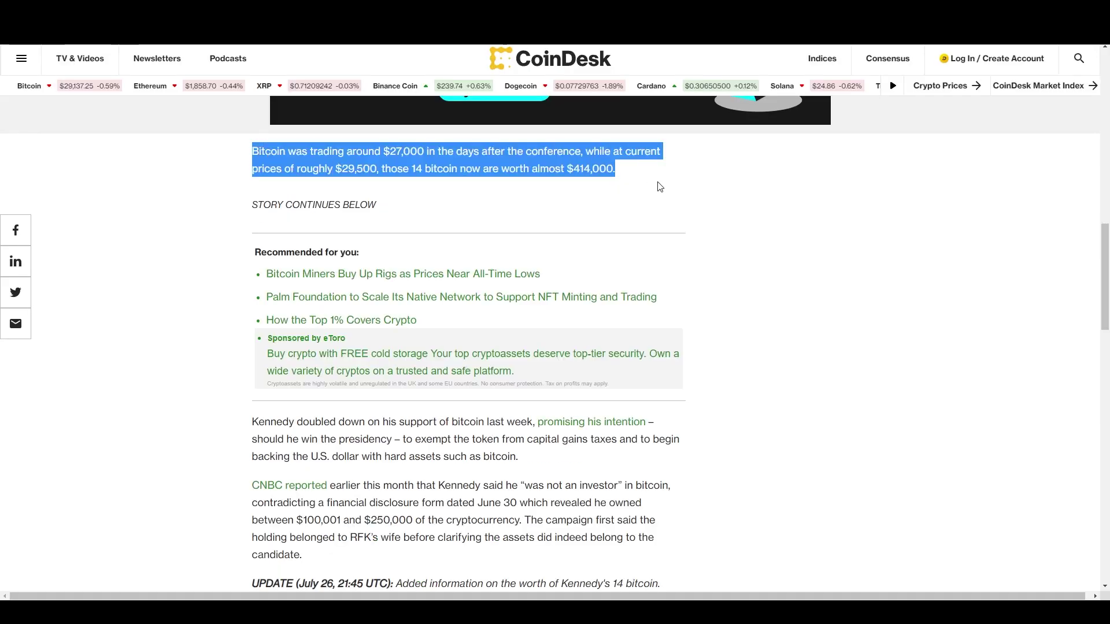
{"action": "left_click", "coordinate": [660, 187]}
{"action": "key", "text": "ctrl+Tab"}
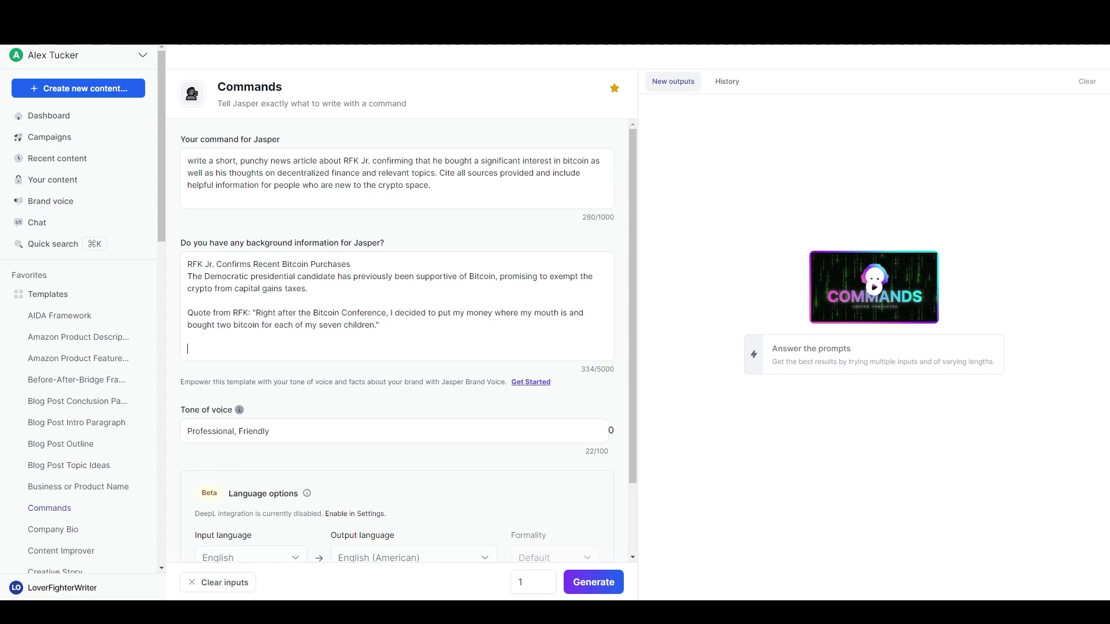
{"action": "key", "text": "ctrl+Tab"}
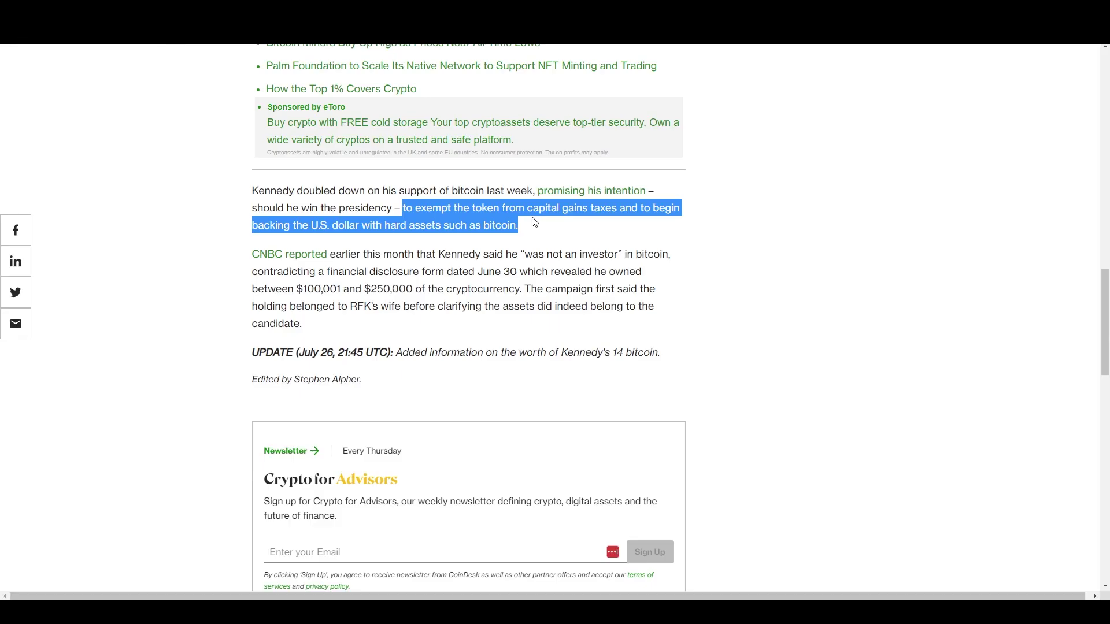
{"action": "left_click", "coordinate": [530, 231]}
{"action": "key", "text": "ctrl+Tab"}
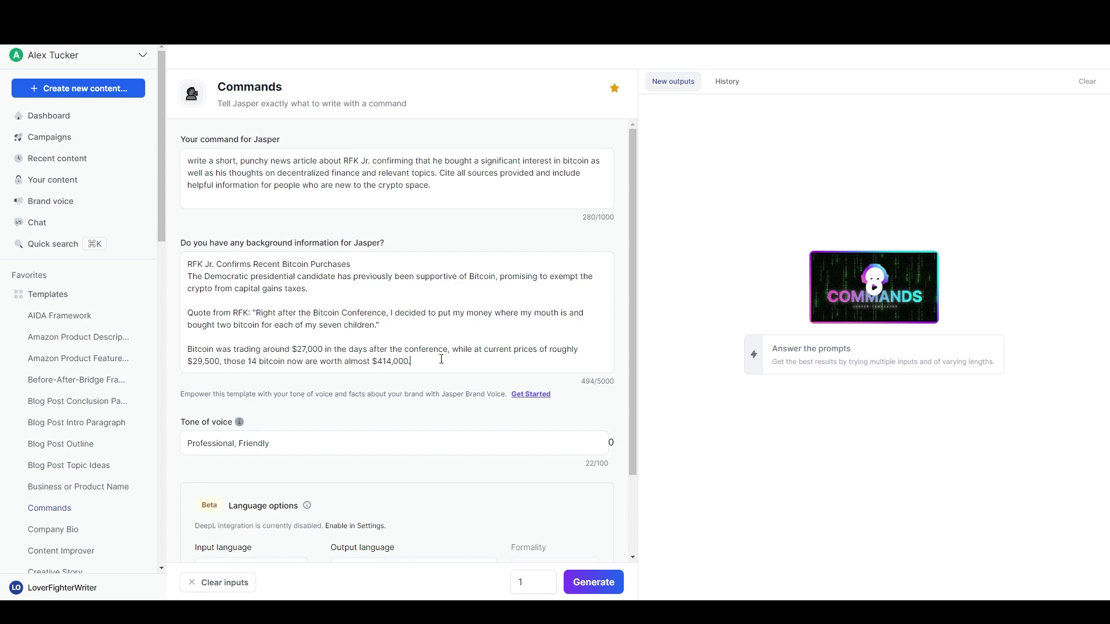
{"action": "key", "text": "Return"}
{"action": "key", "text": "Return"}
{"action": "type", "text": "RFK"}
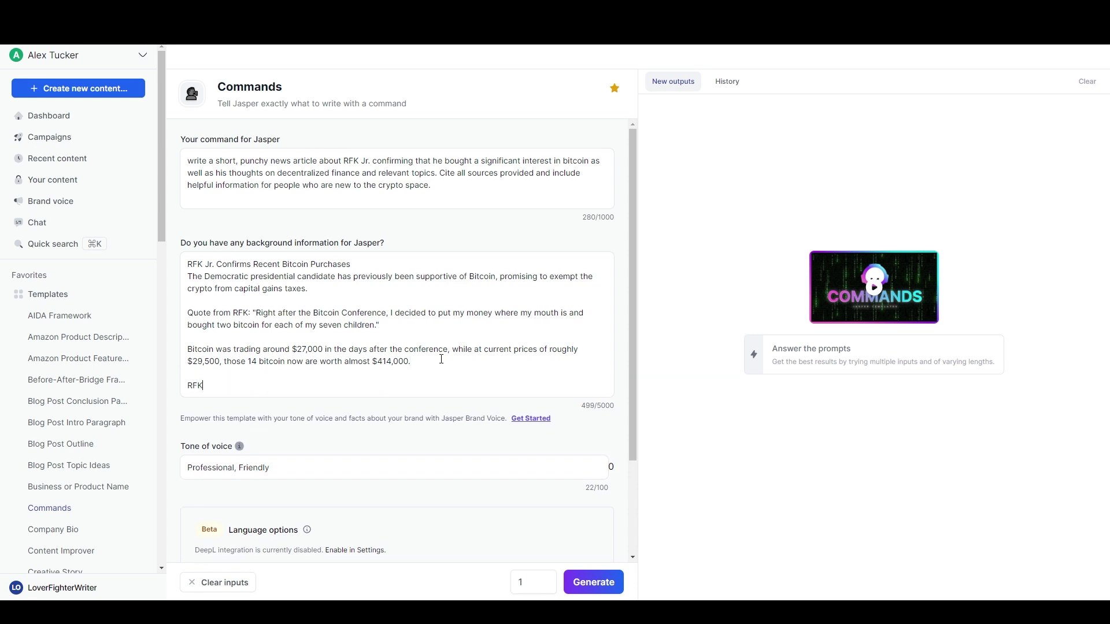
{"action": "type", "text": " has promised"}
{"action": "key", "text": "ctrl+v"}
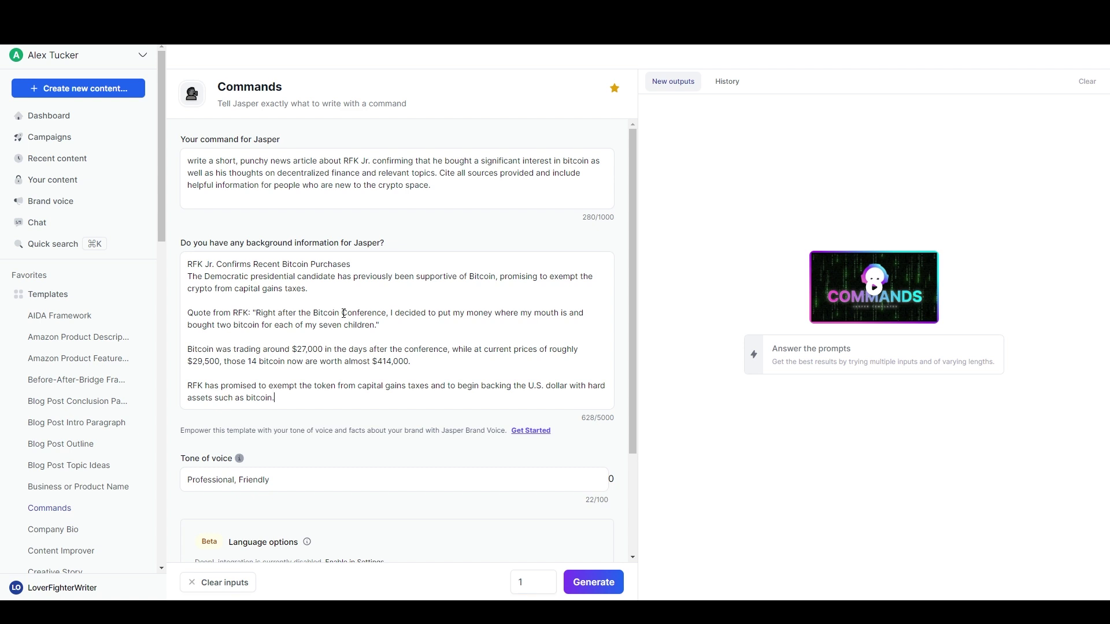
{"action": "scroll", "coordinate": [375, 134], "scroll_direction": "down", "scroll_amount": 3}
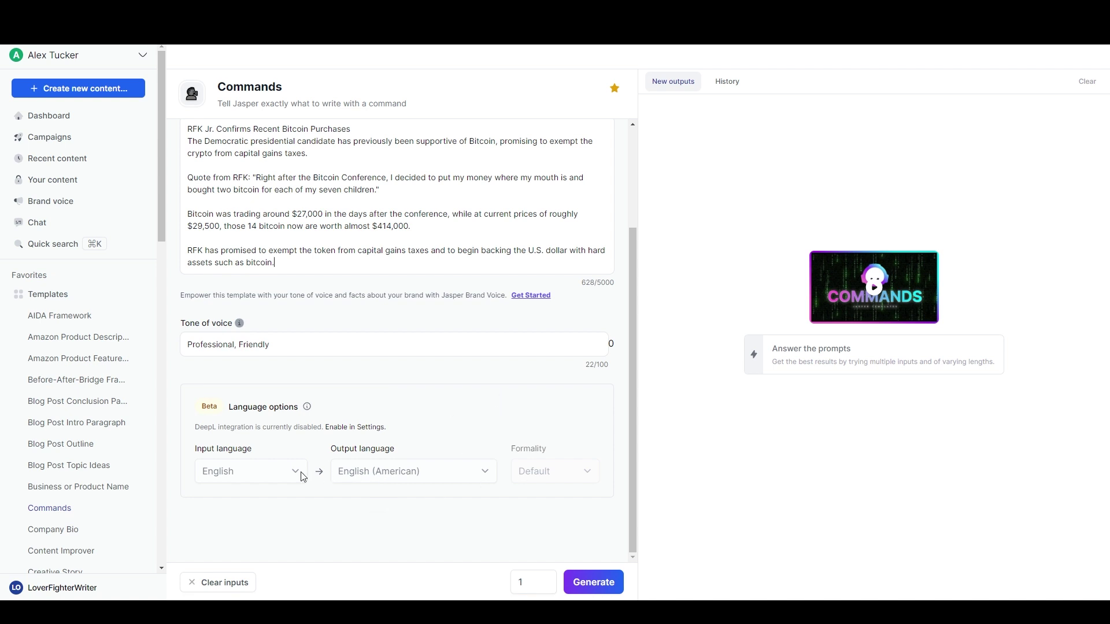
Step: Check the Tone of voice tip and generate the RFK Jr. bitcoin news article
{"action": "mouse_move", "coordinate": [240, 323]}
{"action": "scroll", "coordinate": [446, 431], "scroll_direction": "up", "scroll_amount": 3}
{"action": "scroll", "coordinate": [450, 430], "scroll_direction": "down", "scroll_amount": 3}
{"action": "left_click", "coordinate": [593, 588]}
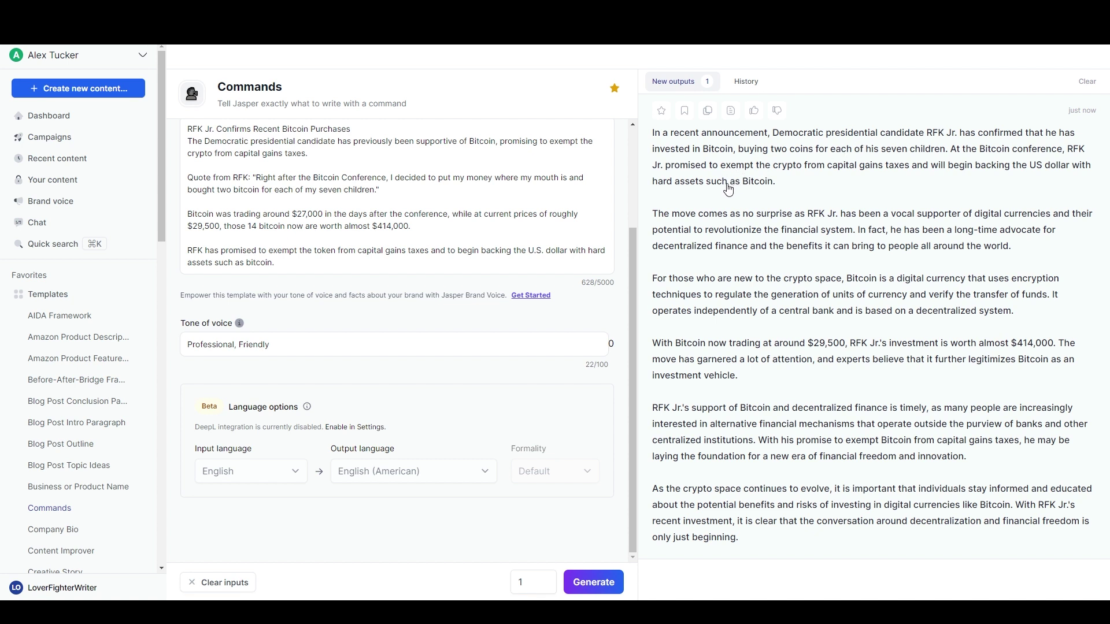
Step: Replace the command after 'write' with '3 short, punchy headlines for this news article'
{"action": "scroll", "coordinate": [460, 277], "scroll_direction": "up", "scroll_amount": 4}
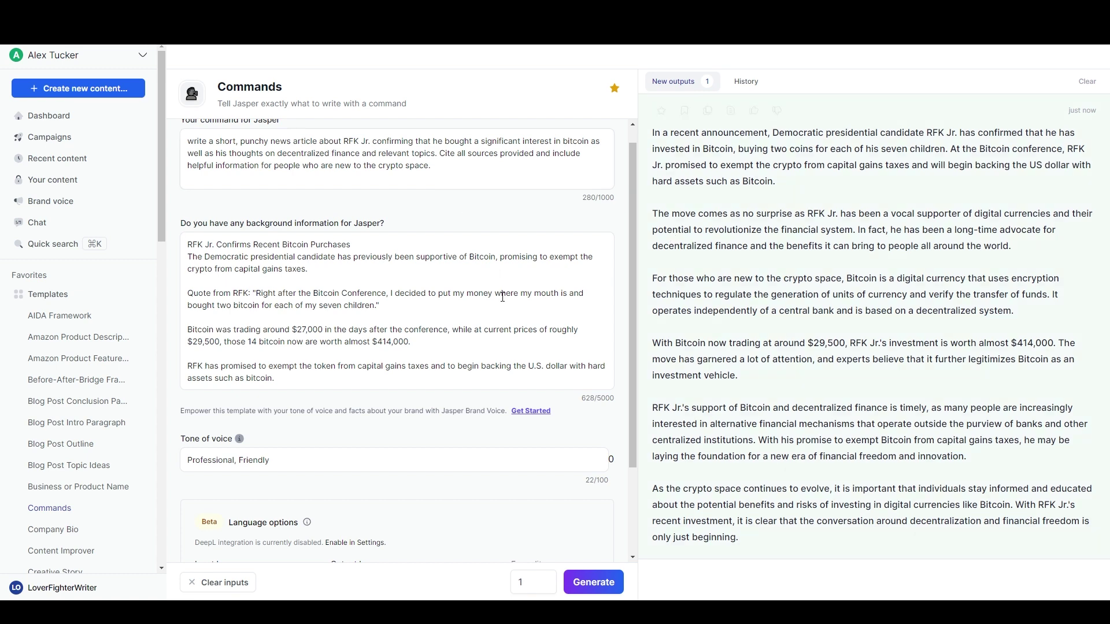
{"action": "scroll", "coordinate": [502, 297], "scroll_direction": "up", "scroll_amount": 1}
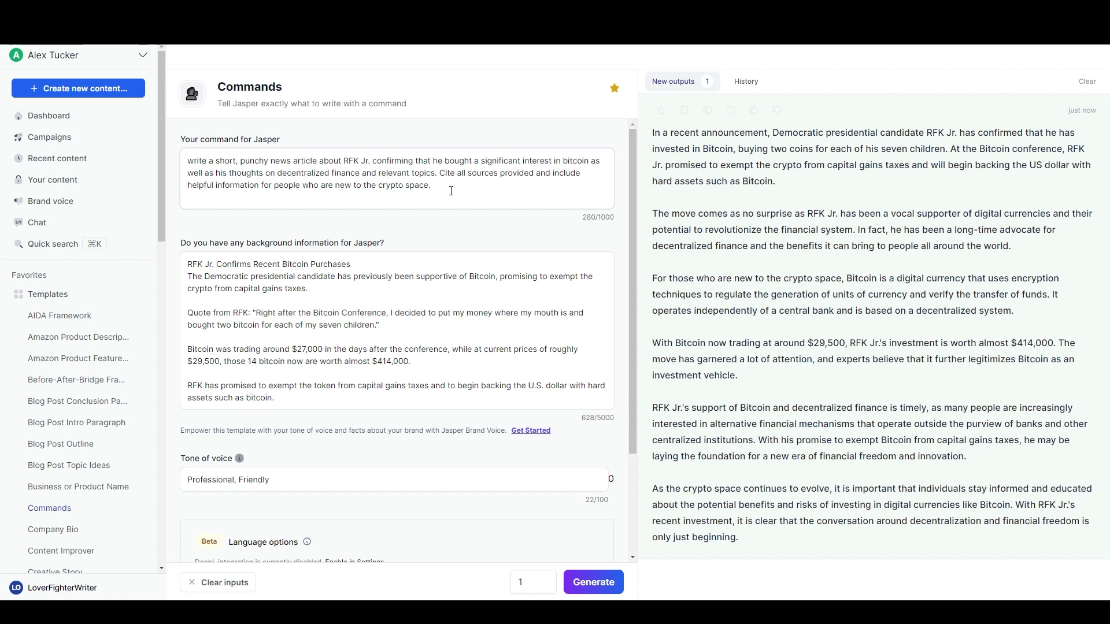
{"action": "left_click_drag", "start_coordinate": [448, 188], "coordinate": [212, 156]}
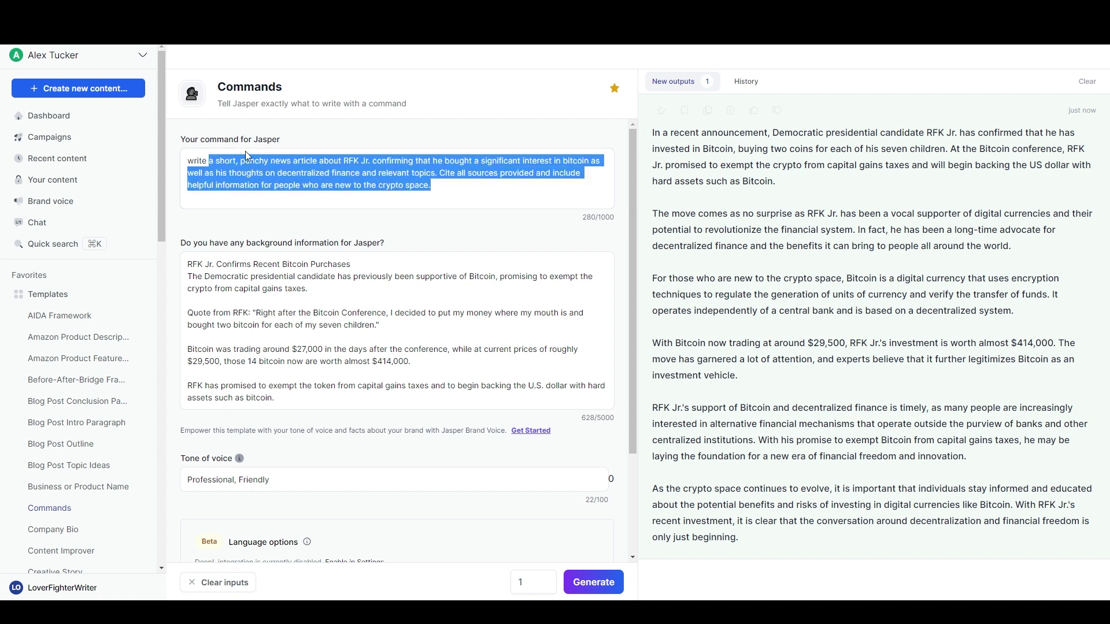
{"action": "type", "text": "3 short, punchy he"}
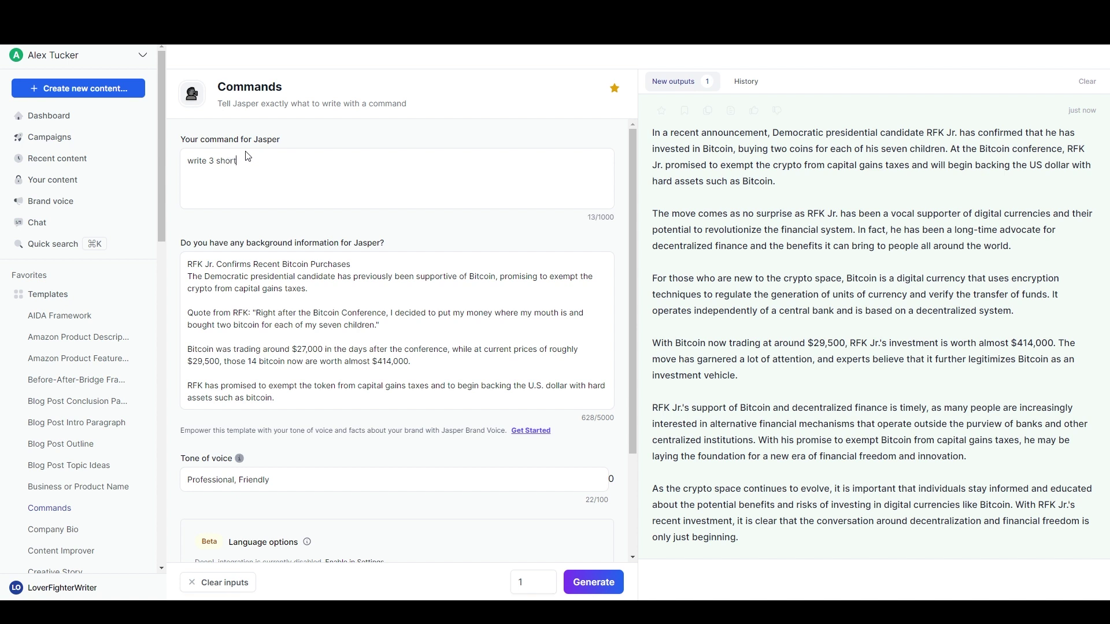
{"action": "type", "text": "adlines for this news article"}
Step: Generate three punchy headlines, then paste the background notes into the new Bitcoin Investments document
{"action": "left_click", "coordinate": [594, 591]}
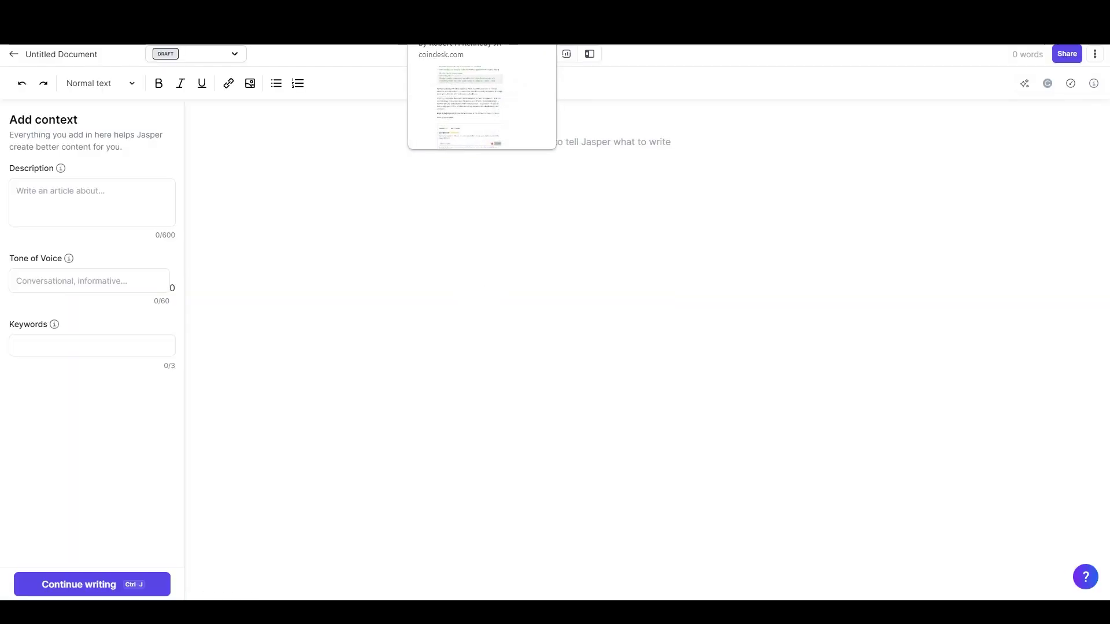
{"action": "left_click", "coordinate": [439, 23]}
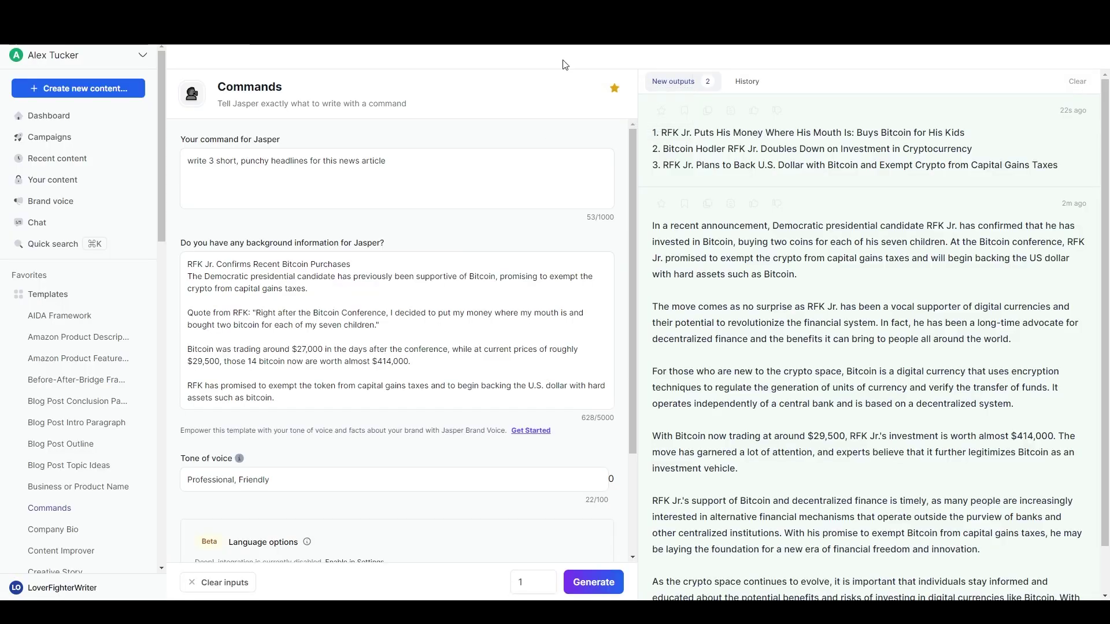
{"action": "key", "text": "super+a"}
{"action": "key", "text": "ctrl+c"}
{"action": "left_click", "coordinate": [329, 297]}
{"action": "key", "text": "ctrl+Tab"}
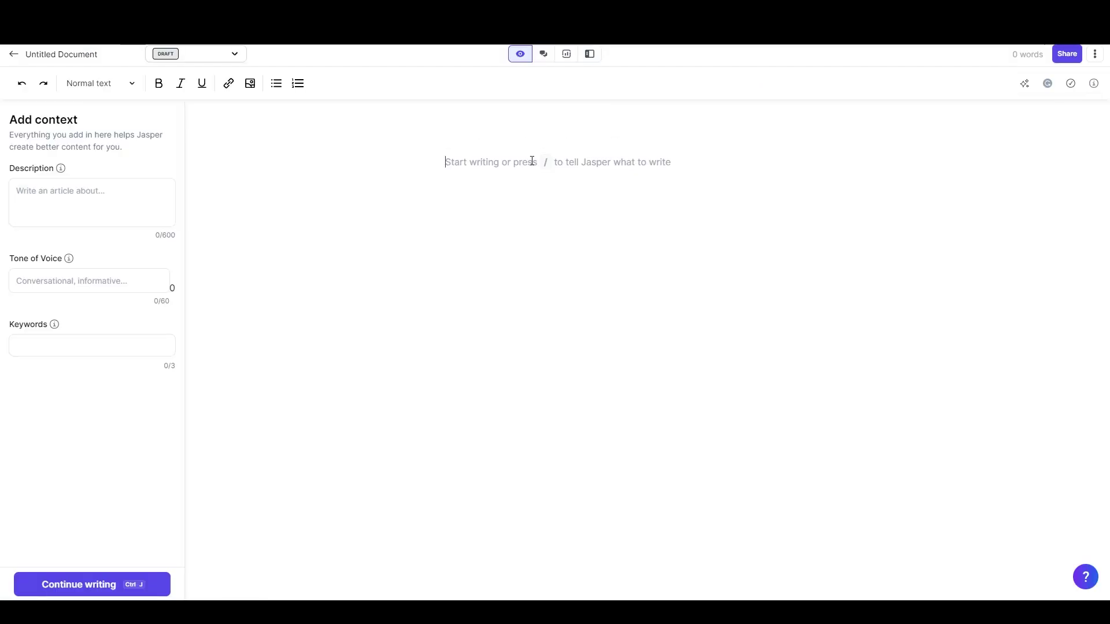
{"action": "key", "text": "ctrl+v"}
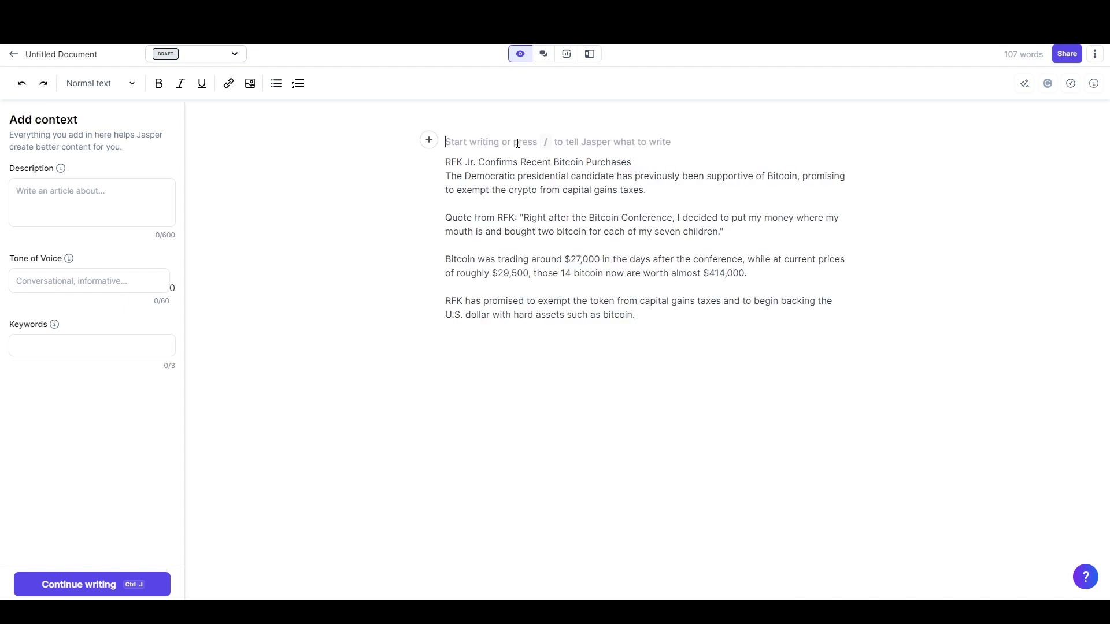
{"action": "left_click", "coordinate": [512, 141]}
Step: Open the Blog Post Topic Ideas template and enter 'Crypto News Now' as the company
{"action": "left_click", "coordinate": [589, 56]}
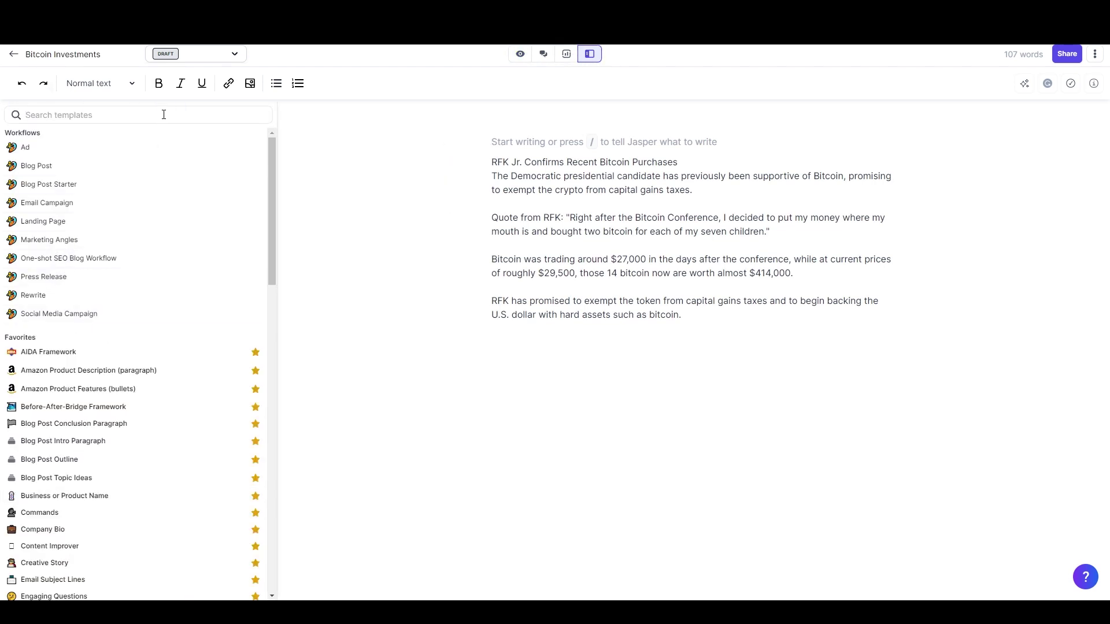
{"action": "left_click", "coordinate": [164, 115]}
{"action": "type", "text": "topic"}
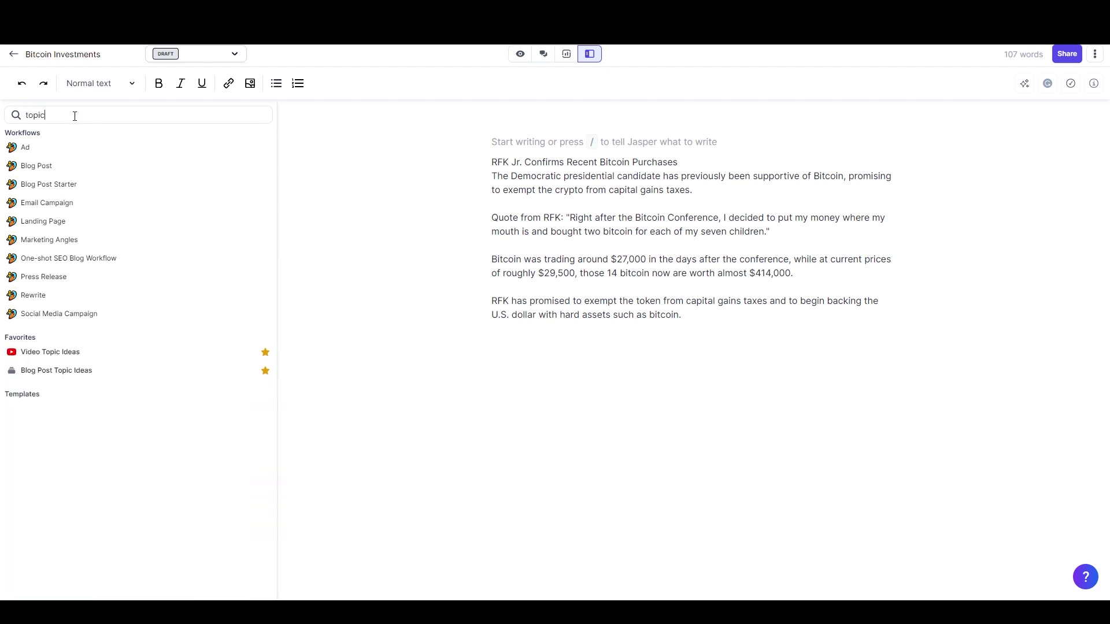
{"action": "left_click", "coordinate": [81, 376]}
{"action": "left_click", "coordinate": [60, 198]}
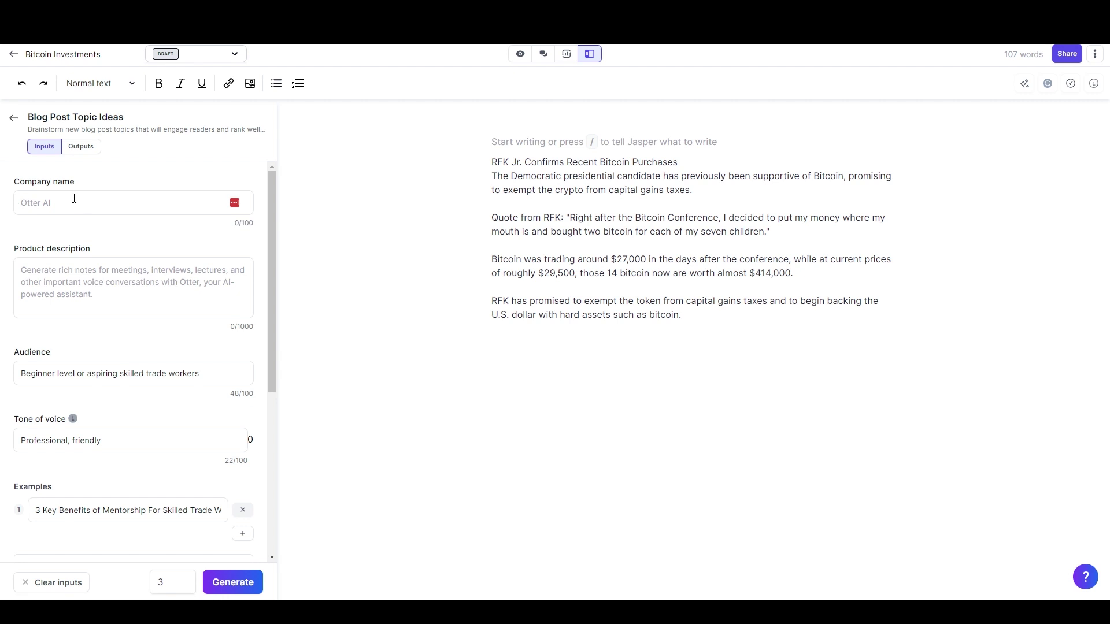
{"action": "type", "text": "Crypto News Now"}
Step: Paste the article notes as the description, set audience to 'Crypto investors', and remove the sample title
{"action": "left_click_drag", "start_coordinate": [491, 162], "coordinate": [684, 320]}
{"action": "key", "text": "ctrl+c"}
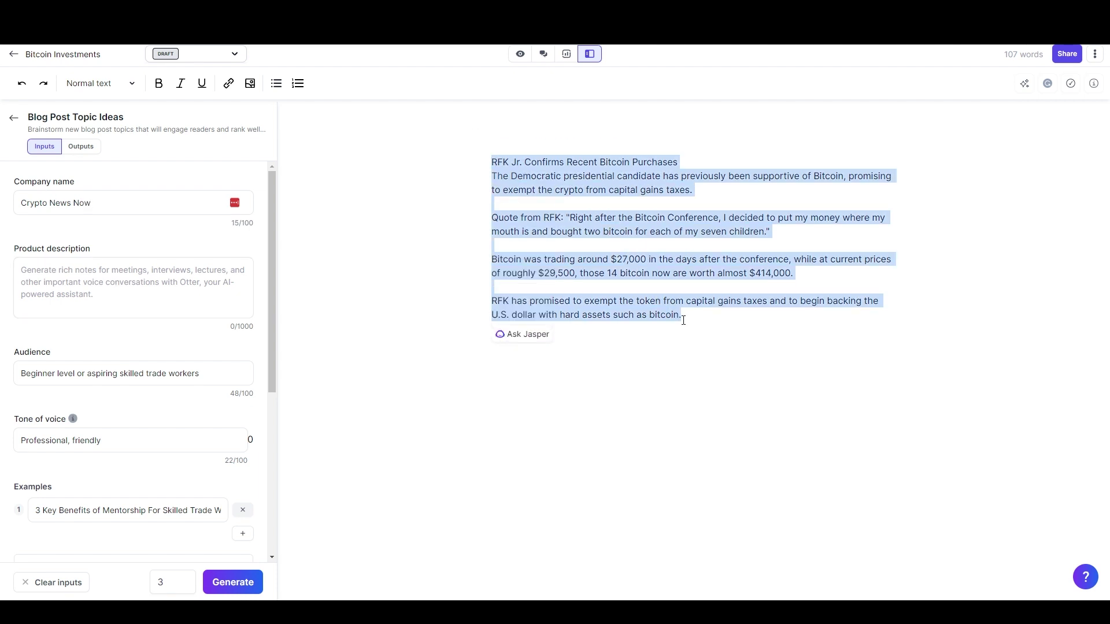
{"action": "left_click", "coordinate": [693, 301]}
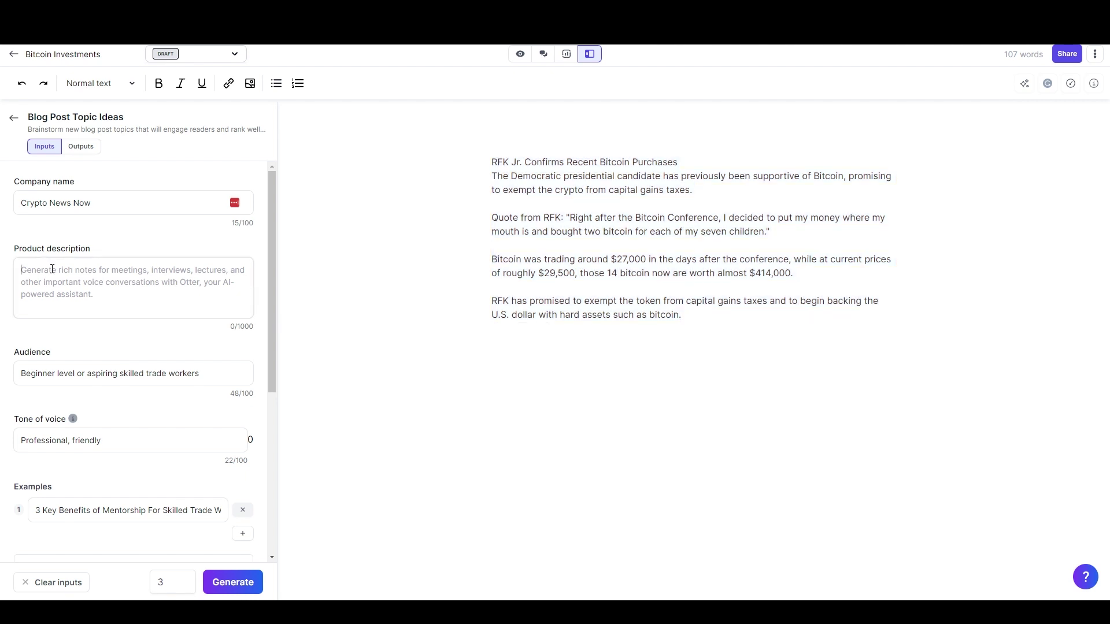
{"action": "key", "text": "ctrl+v"}
{"action": "double_click", "coordinate": [141, 471]}
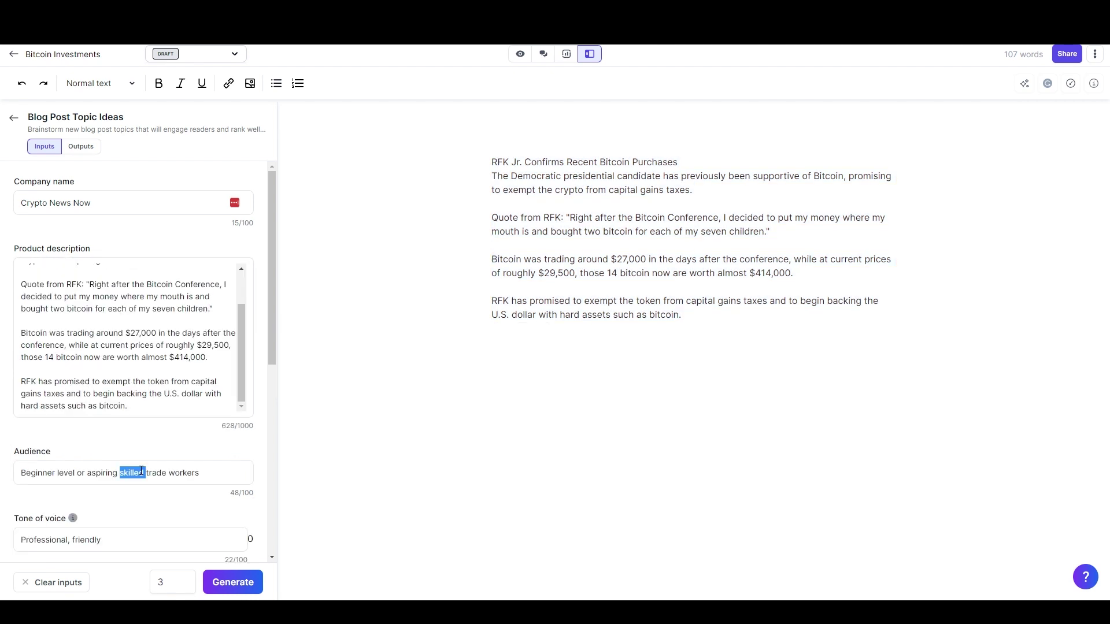
{"action": "triple_click", "coordinate": [141, 472]}
{"action": "key", "text": "BackSpace"}
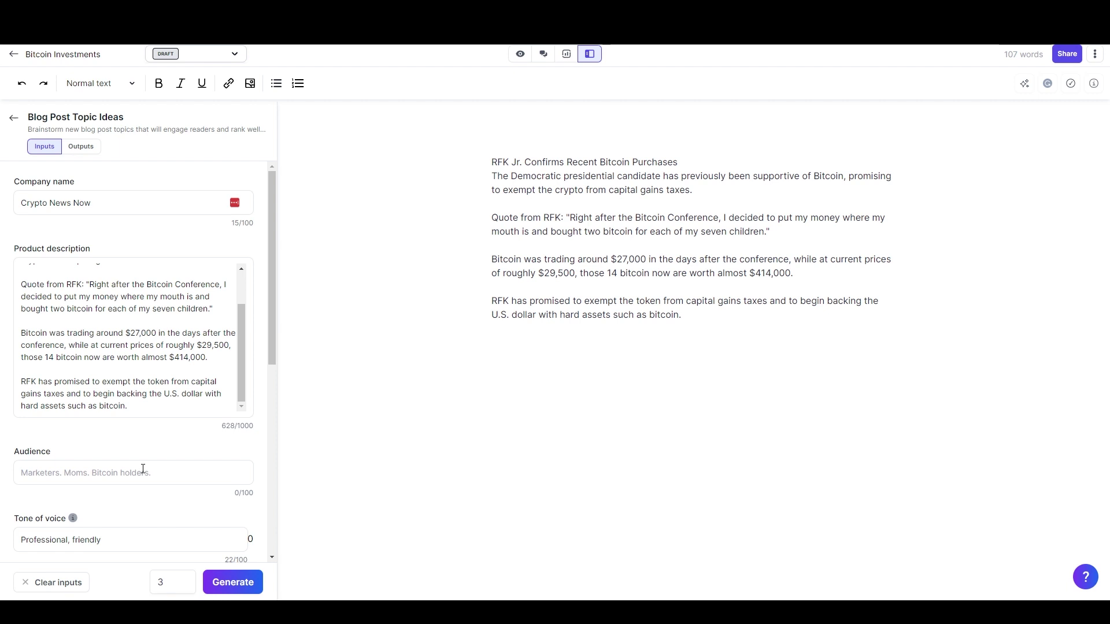
{"action": "type", "text": "Crypto invesot"}
{"action": "key", "text": "BackSpace"}
{"action": "type", "text": "tors"}
{"action": "scroll", "coordinate": [143, 468], "scroll_direction": "down", "scroll_amount": 3}
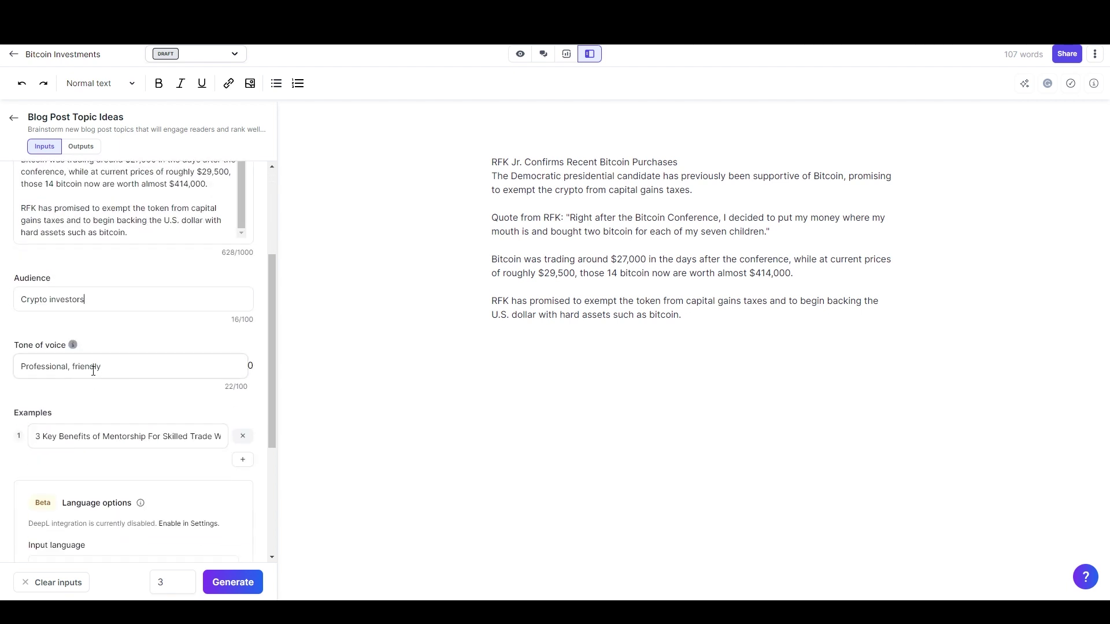
{"action": "left_click", "coordinate": [242, 436]}
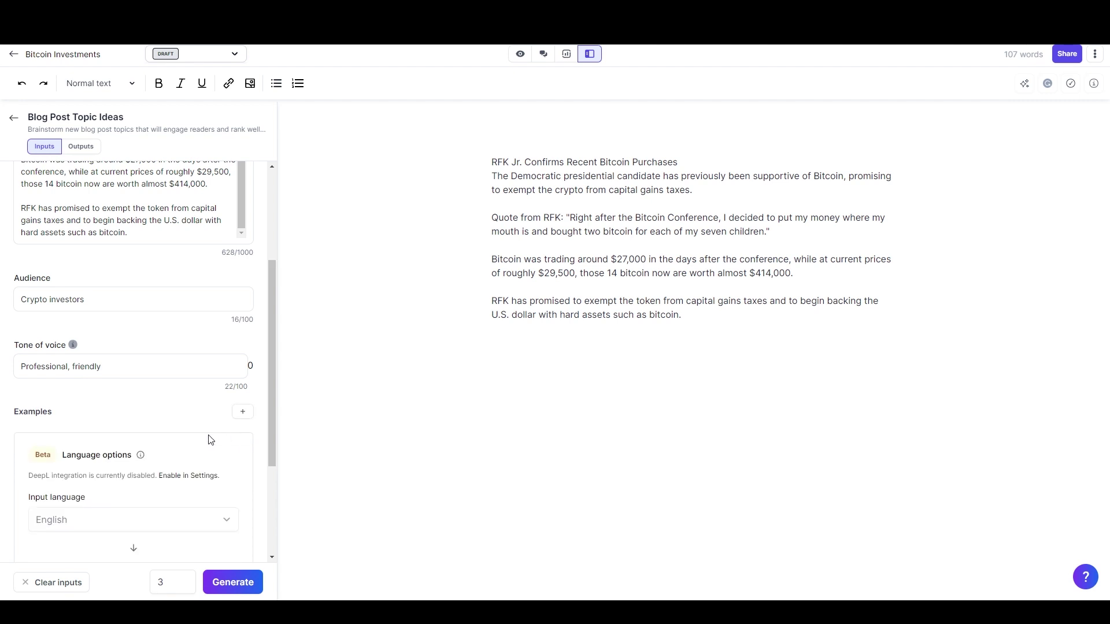
{"action": "scroll", "coordinate": [119, 416], "scroll_direction": "down", "scroll_amount": 3}
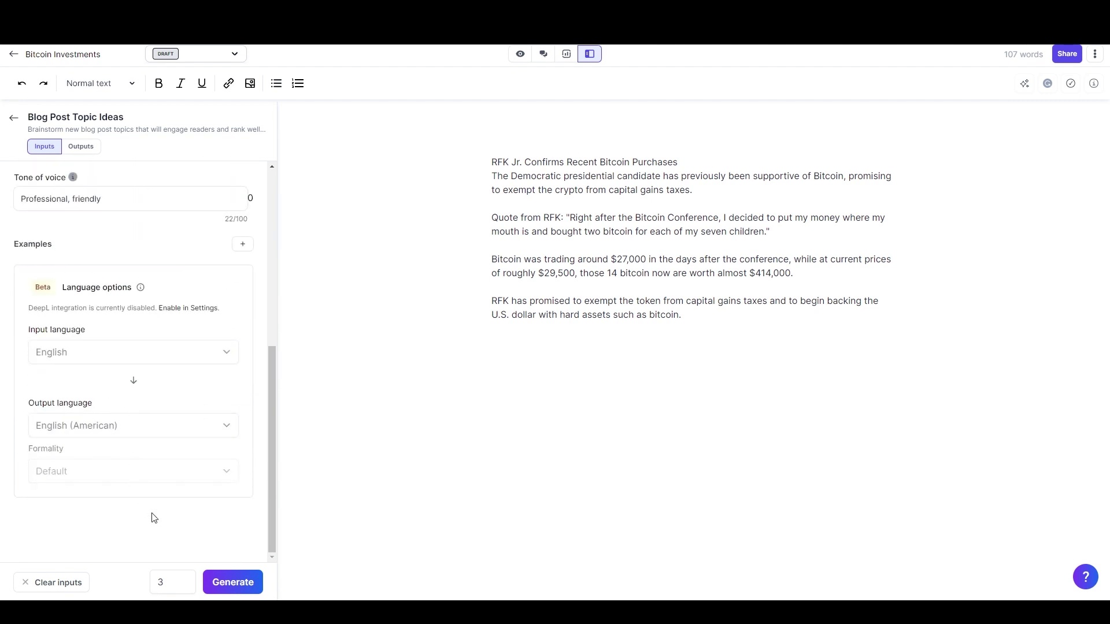
{"action": "scroll", "coordinate": [153, 372], "scroll_direction": "up", "scroll_amount": 6}
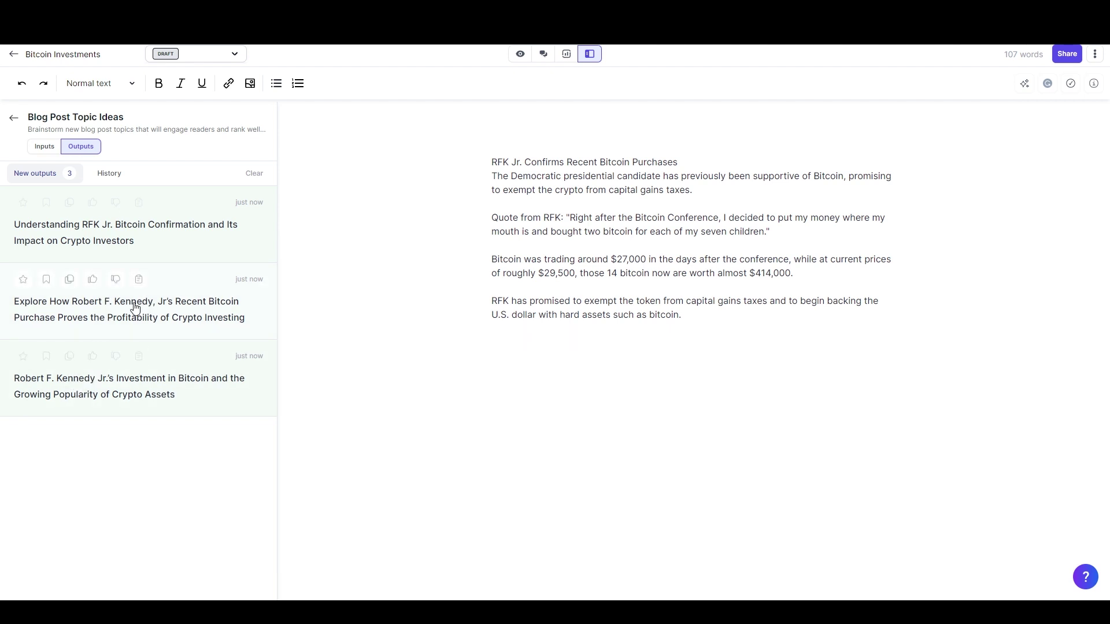
{"action": "left_click", "coordinate": [68, 357]}
{"action": "triple_click", "coordinate": [73, 54]}
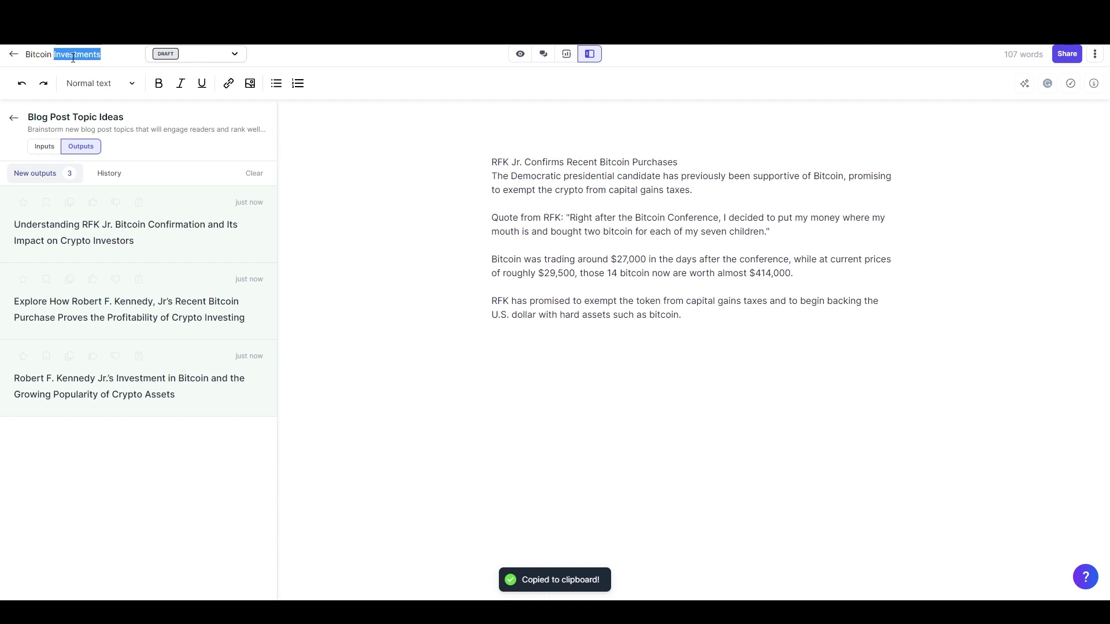
{"action": "key", "text": "ctrl+v"}
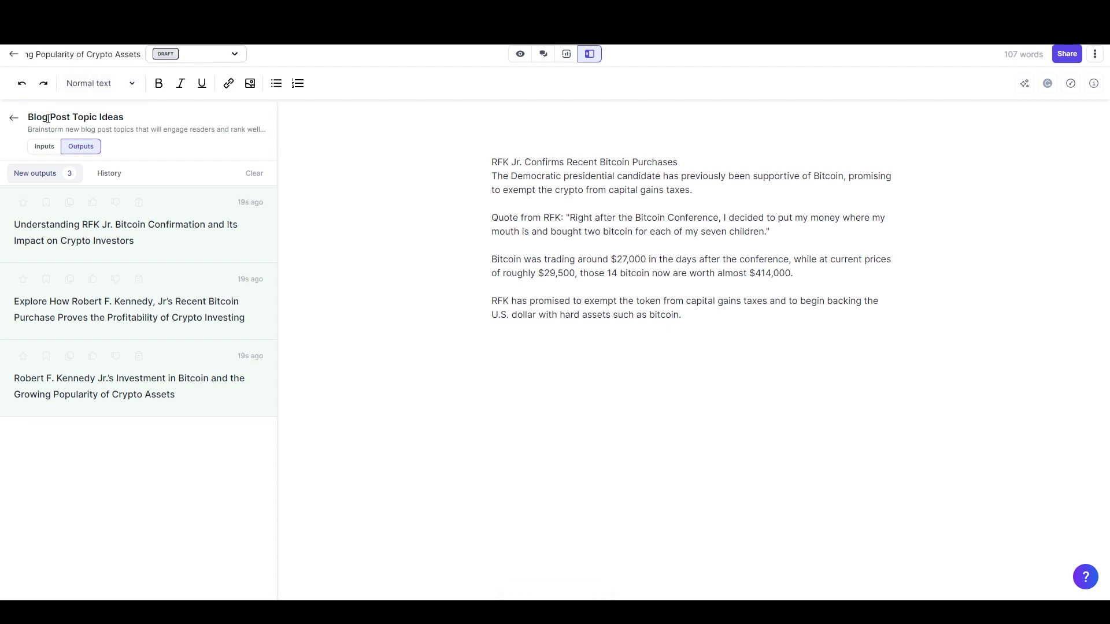
{"action": "left_click", "coordinate": [590, 56]}
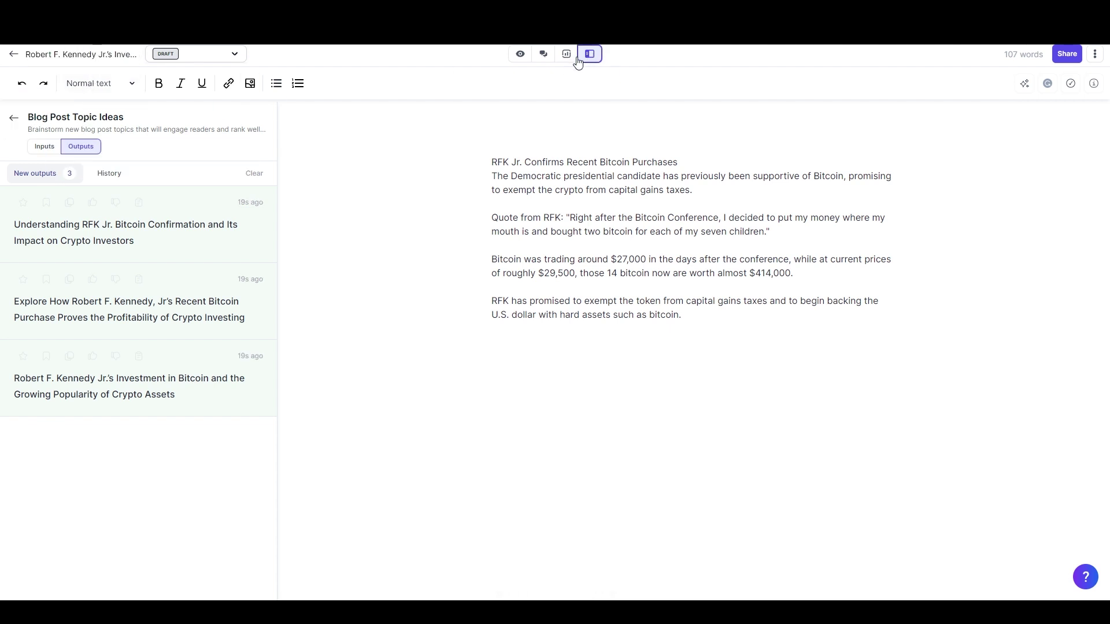
{"action": "left_click", "coordinate": [13, 117]}
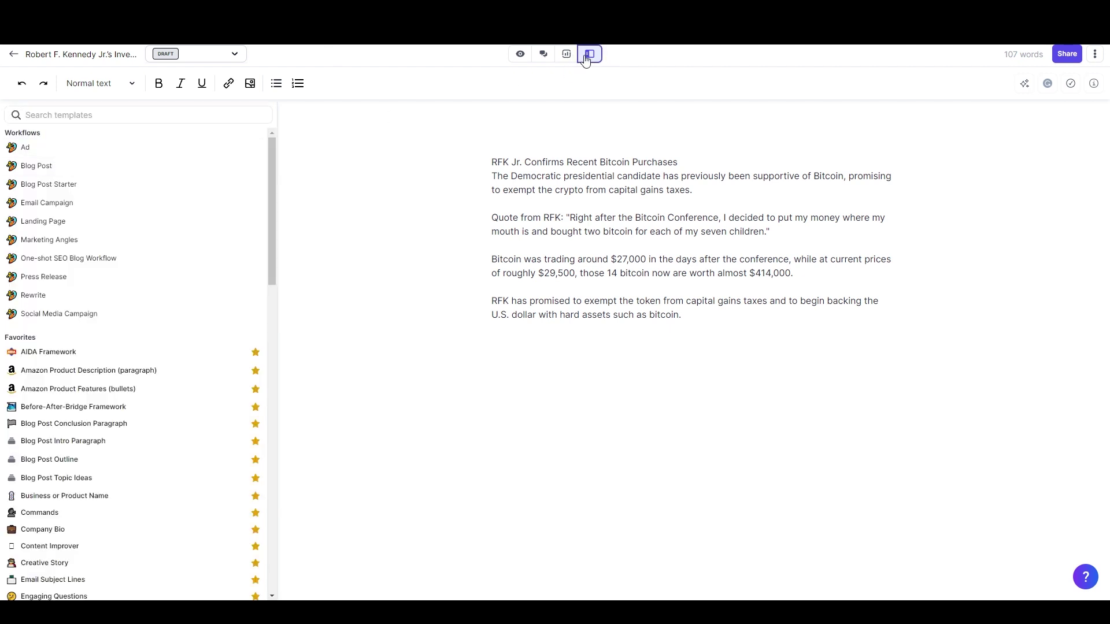
{"action": "left_click", "coordinate": [520, 54]}
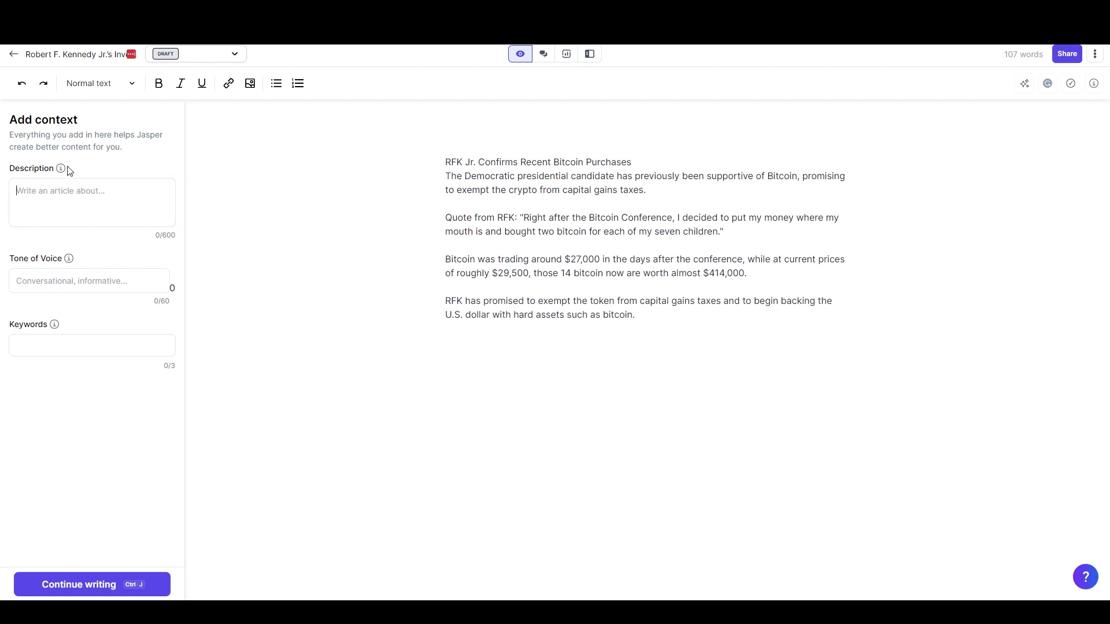
Step: Paste the RFK Jr. Bitcoin title above the notes and format it as Heading 1
{"action": "left_click", "coordinate": [442, 162]}
{"action": "key", "text": "Return"}
{"action": "key", "text": "ctrl+v"}
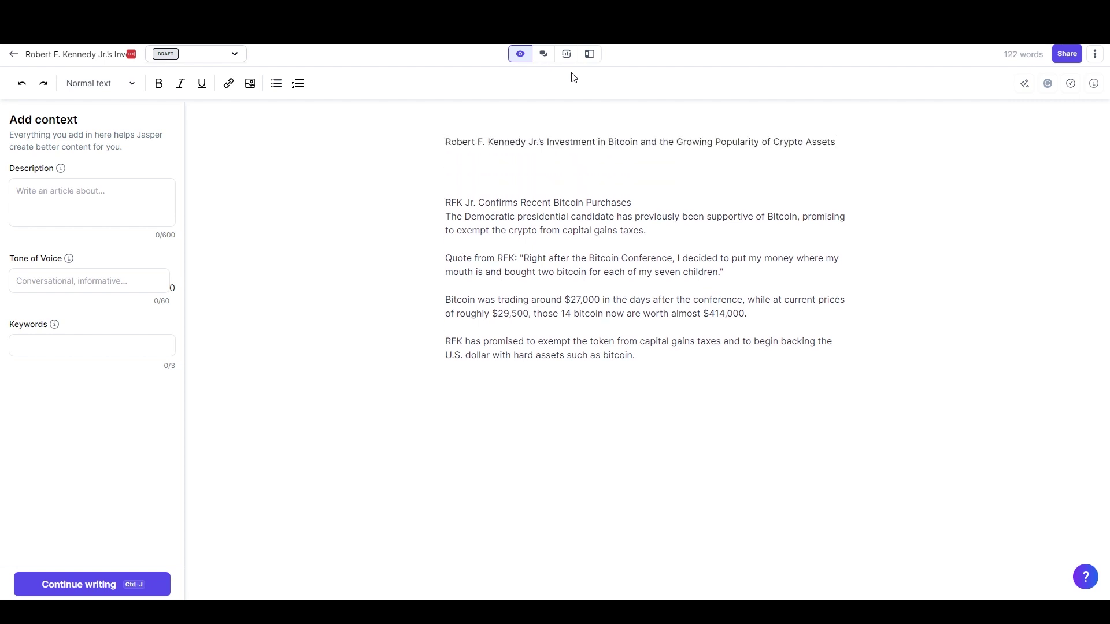
{"action": "left_click", "coordinate": [570, 142]}
{"action": "left_click", "coordinate": [107, 83]}
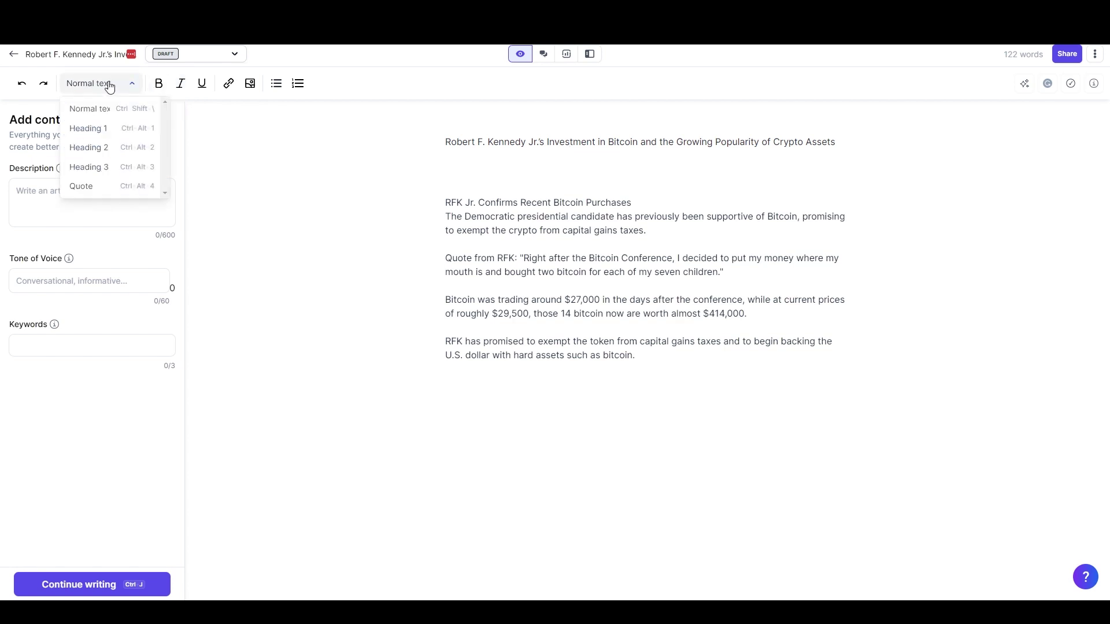
{"action": "left_click", "coordinate": [99, 126]}
{"action": "key", "text": "Down"}
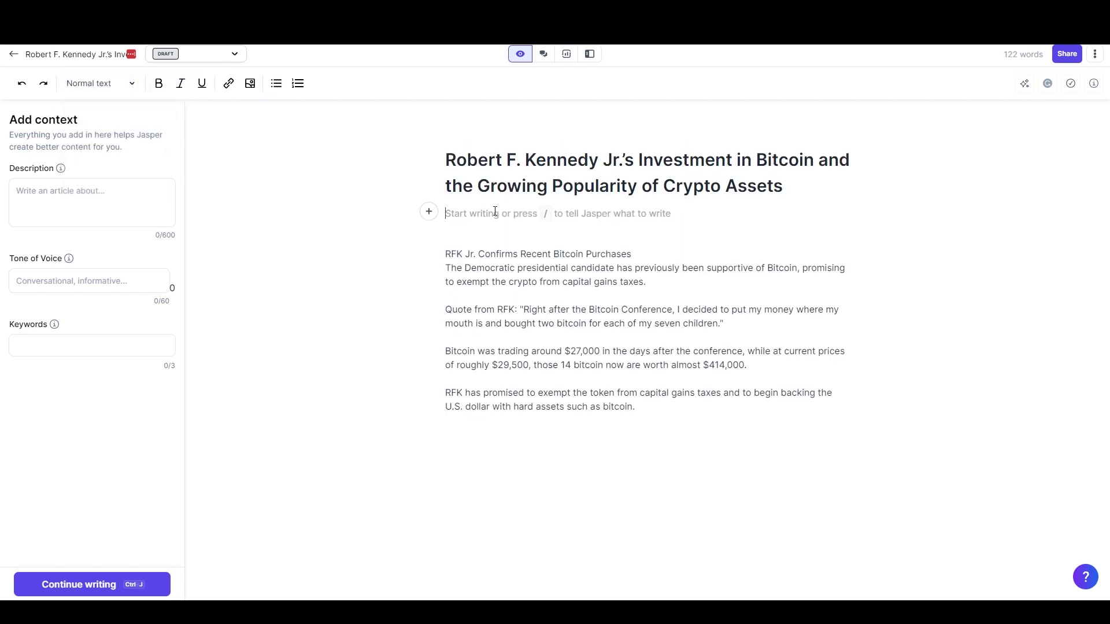
{"action": "key", "text": "Delete"}
{"action": "key", "text": "Delete"}
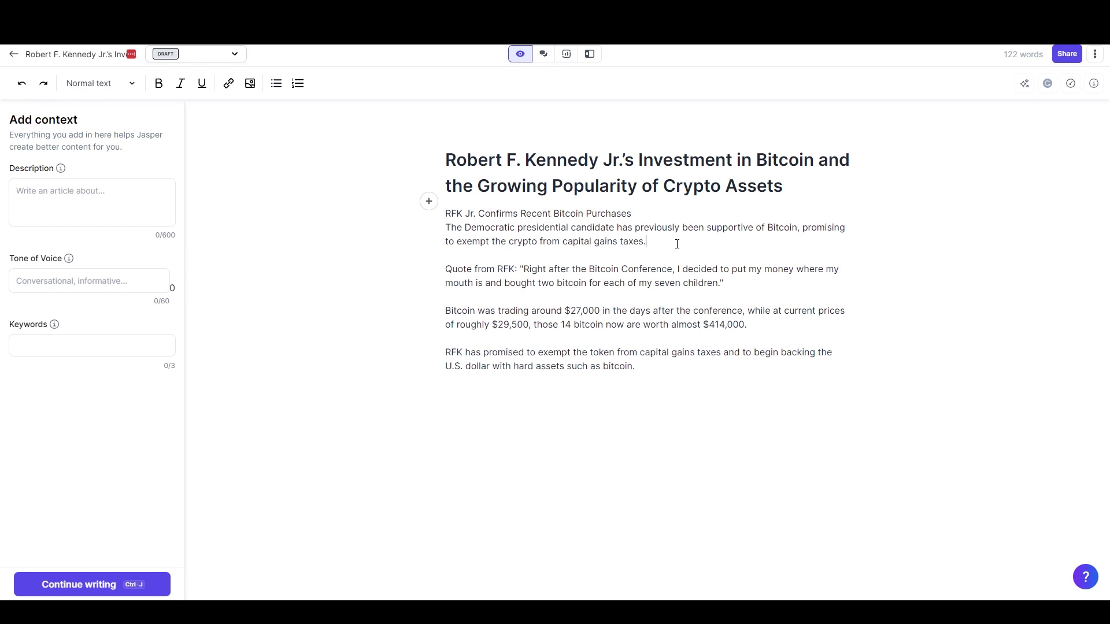
Step: Join the subhead onto the first paragraph with a colon and open a blank line after it
{"action": "key", "text": "Up"}
{"action": "key", "text": "Home"}
{"action": "key", "text": "BackSpace"}
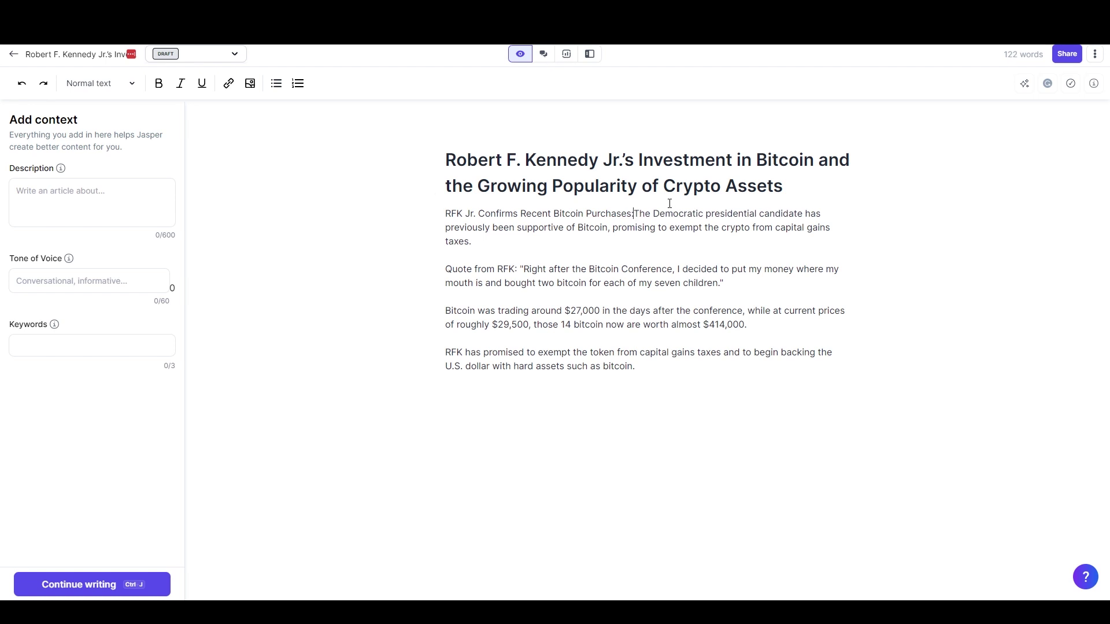
{"action": "key", "text": "Down"}
{"action": "key", "text": "Down"}
{"action": "key", "text": "Return"}
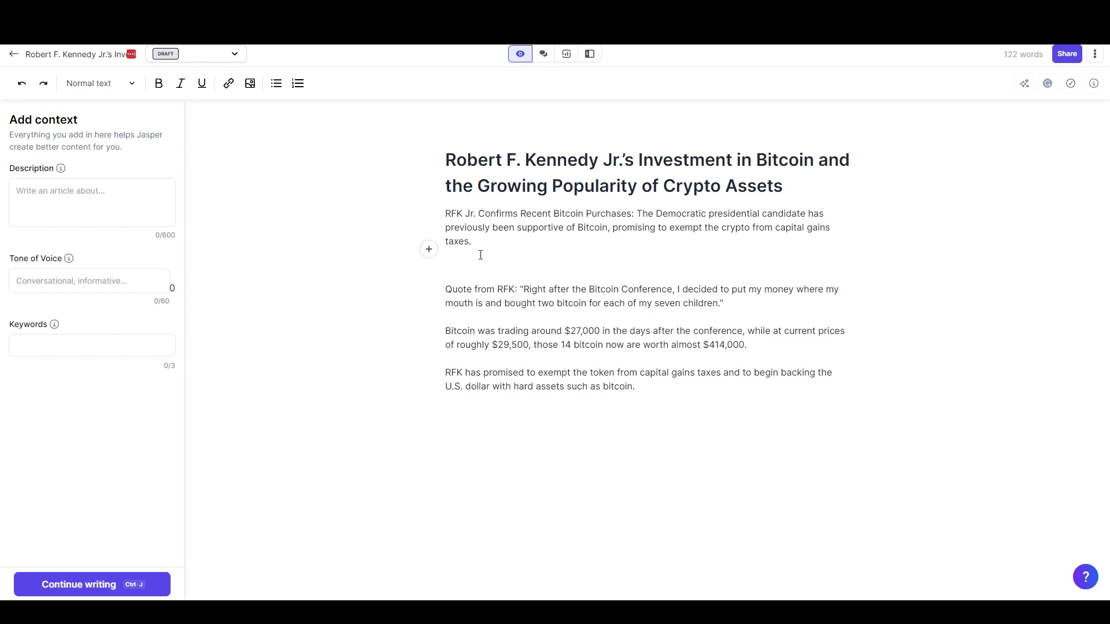
{"action": "left_click_drag", "start_coordinate": [478, 248], "coordinate": [434, 218]}
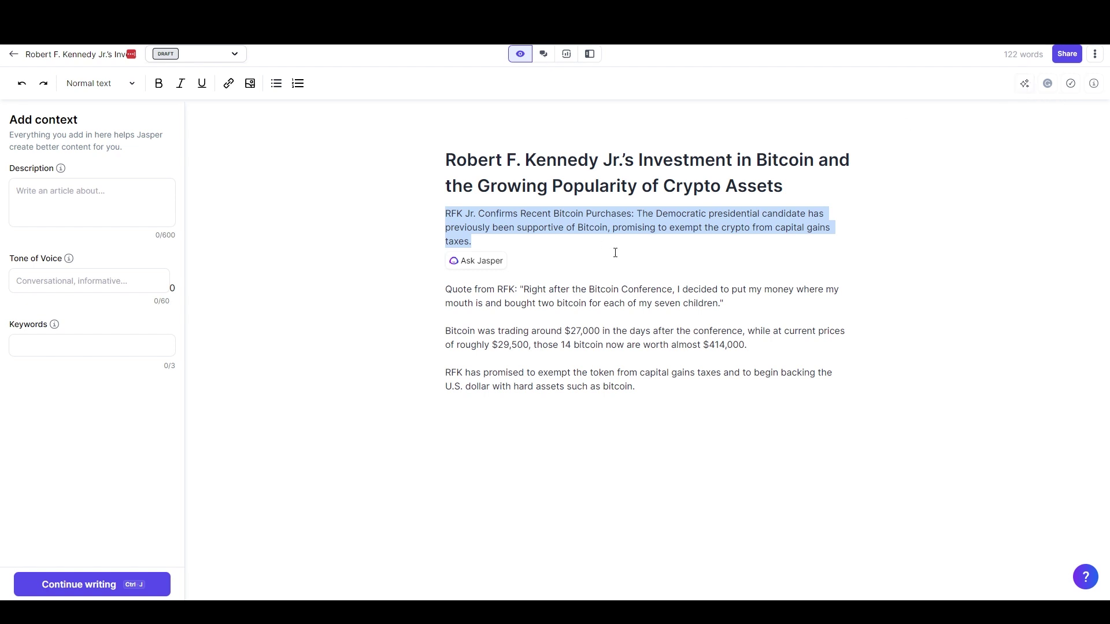
{"action": "left_click", "coordinate": [518, 266]}
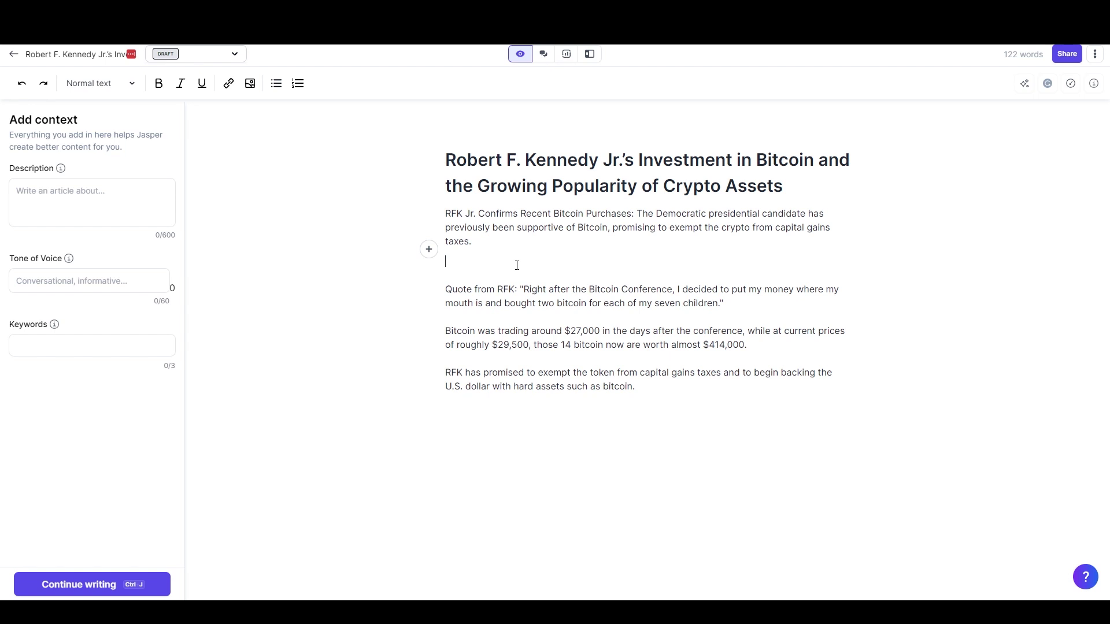
Step: Below the first paragraph, ask Jasper to rewrite it to be more interesting and informative
{"action": "key", "text": "Return"}
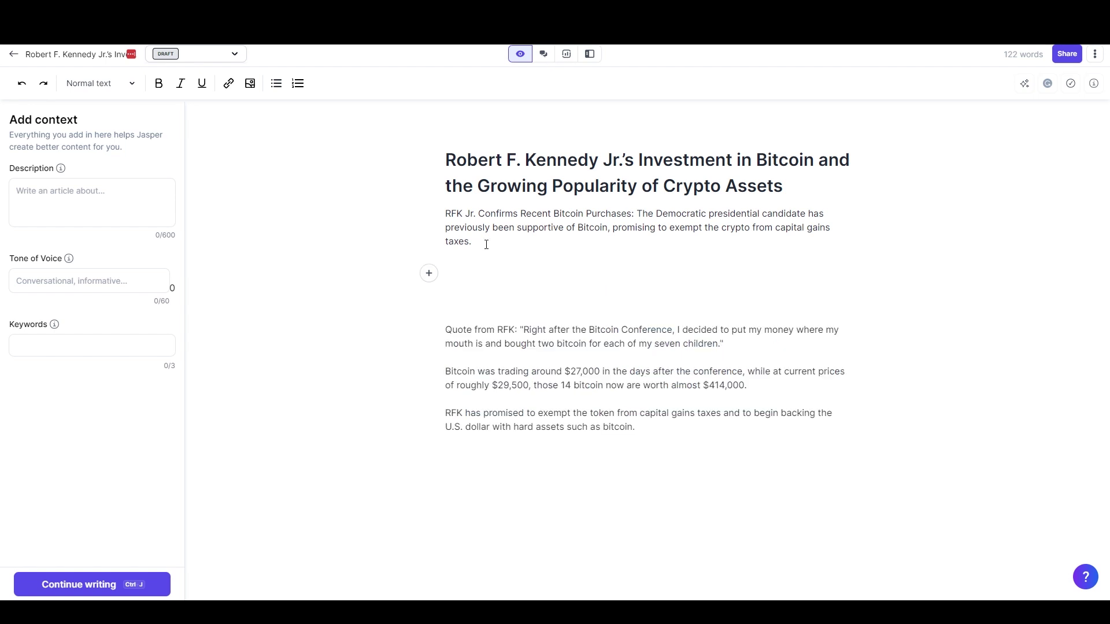
{"action": "type", "text": "rewrite the above paragraph to make it more in"}
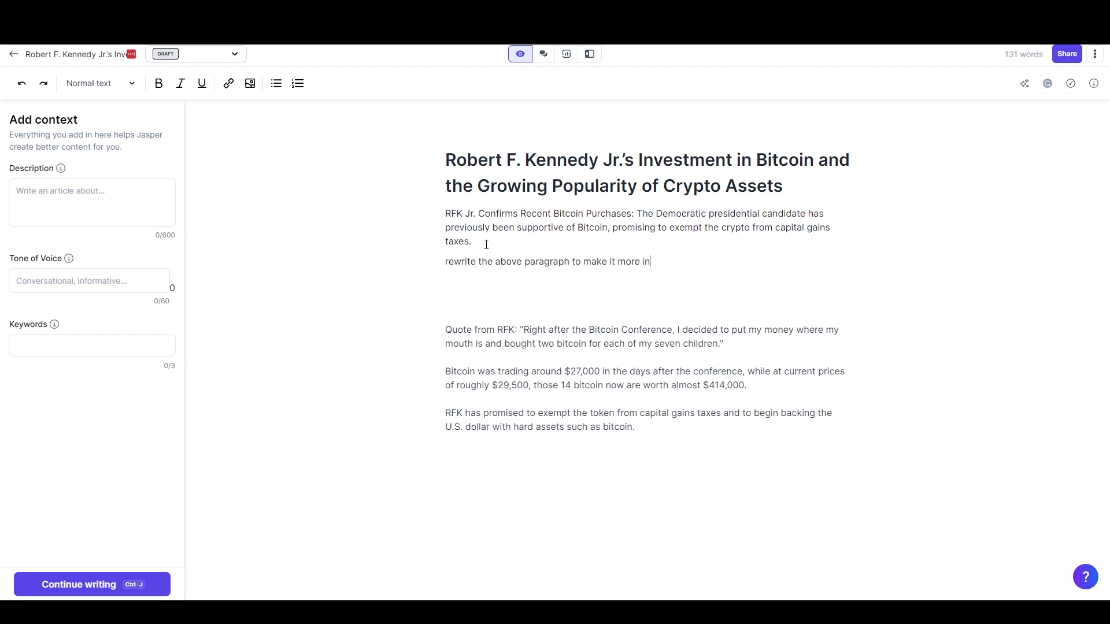
{"action": "type", "text": "teresting and infro"}
{"action": "key", "text": "BackSpace"}
{"action": "type", "text": "ormative"}
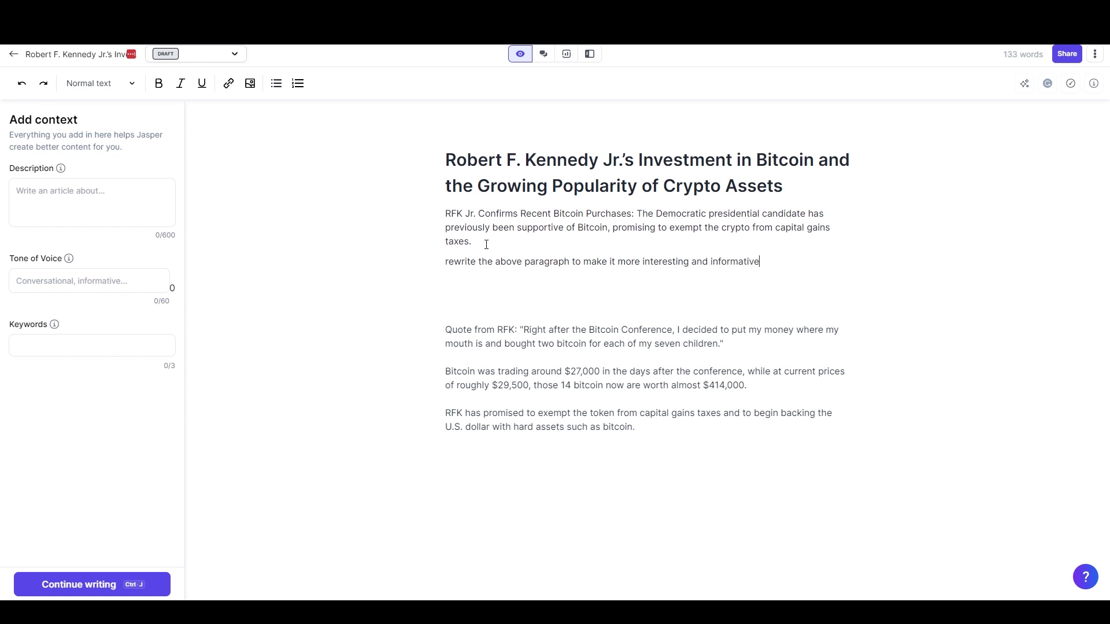
{"action": "key", "text": "ctrl+j"}
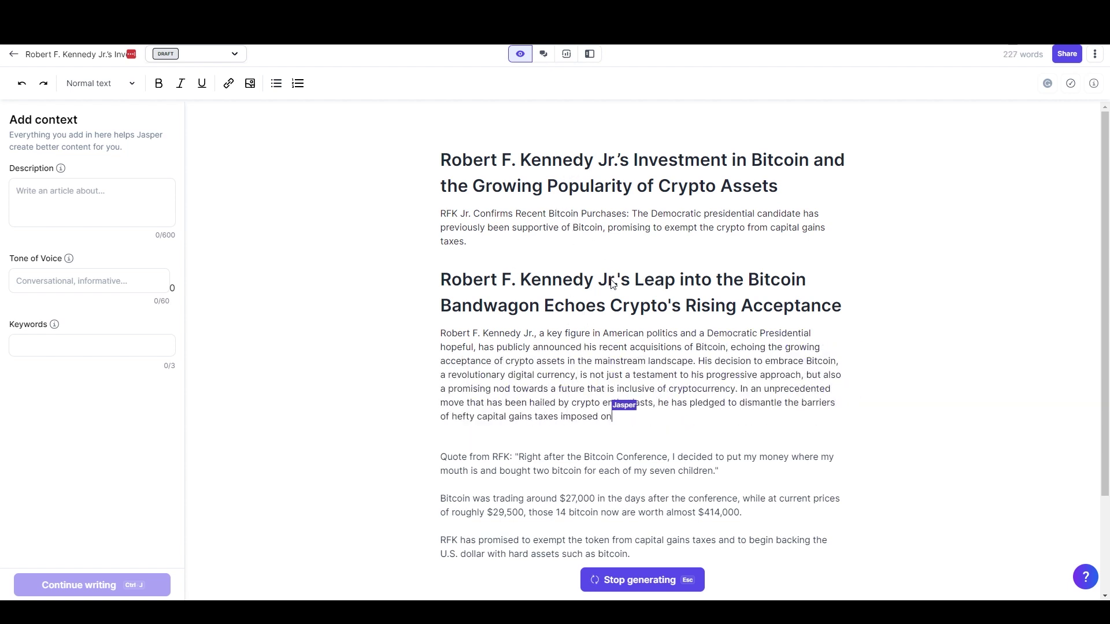
Step: Delete the generated 'Leap into the Bitcoin Bandwagon' heading
{"action": "double_click", "coordinate": [576, 289]}
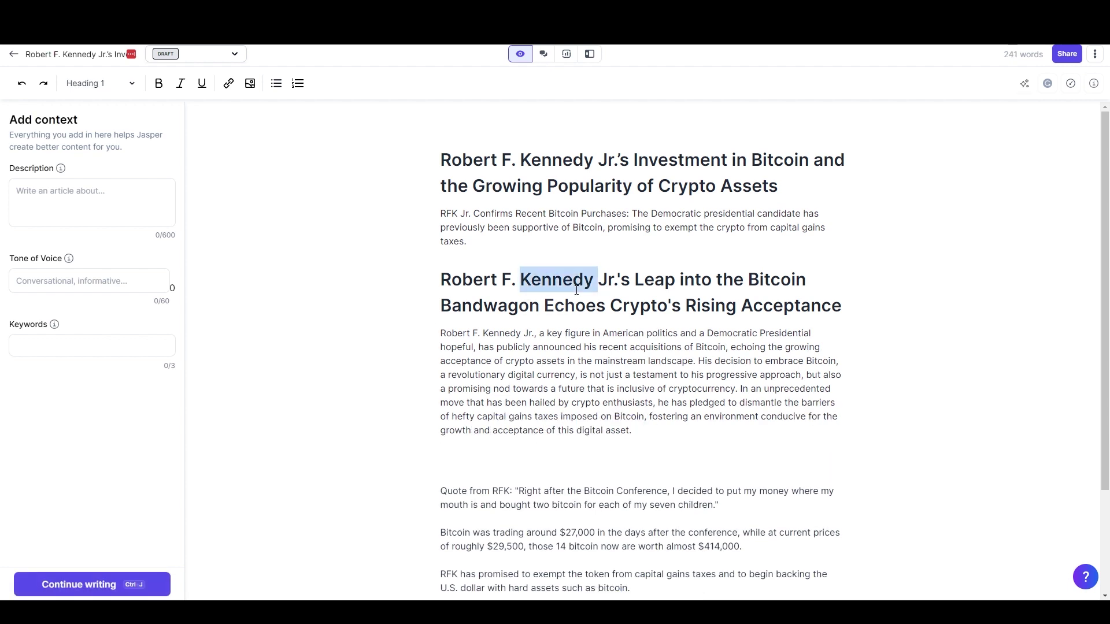
{"action": "triple_click", "coordinate": [576, 290]}
{"action": "key", "text": "BackSpace"}
{"action": "key", "text": "BackSpace"}
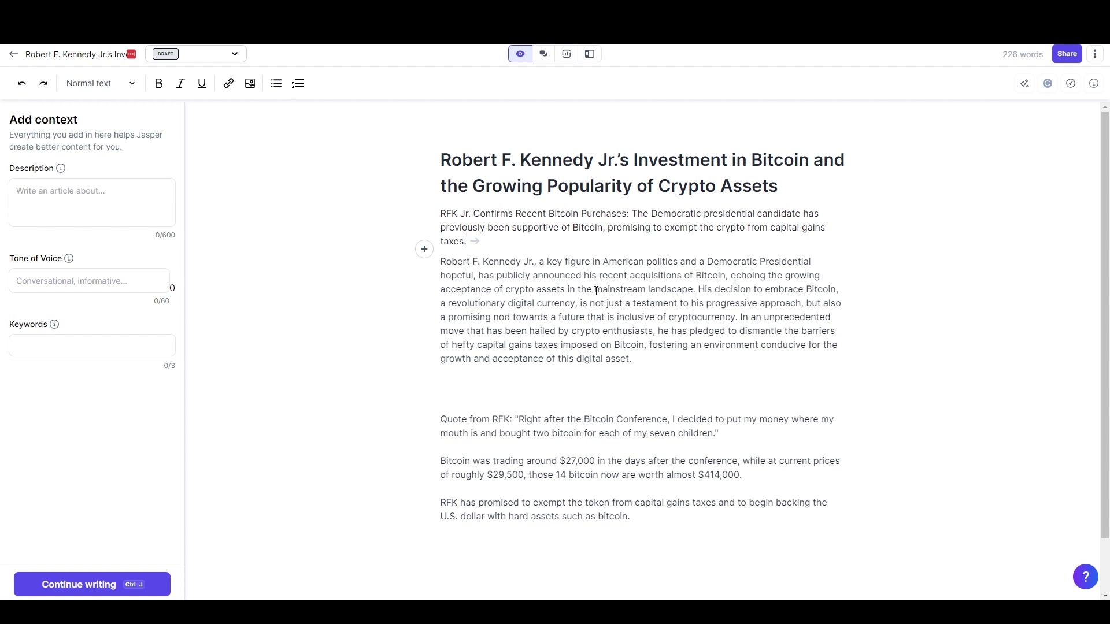
Step: Split the rewrite into paragraphs starting at 'His decision' and 'In an unprecedented move'
{"action": "left_click", "coordinate": [697, 290]}
{"action": "key", "text": "Return"}
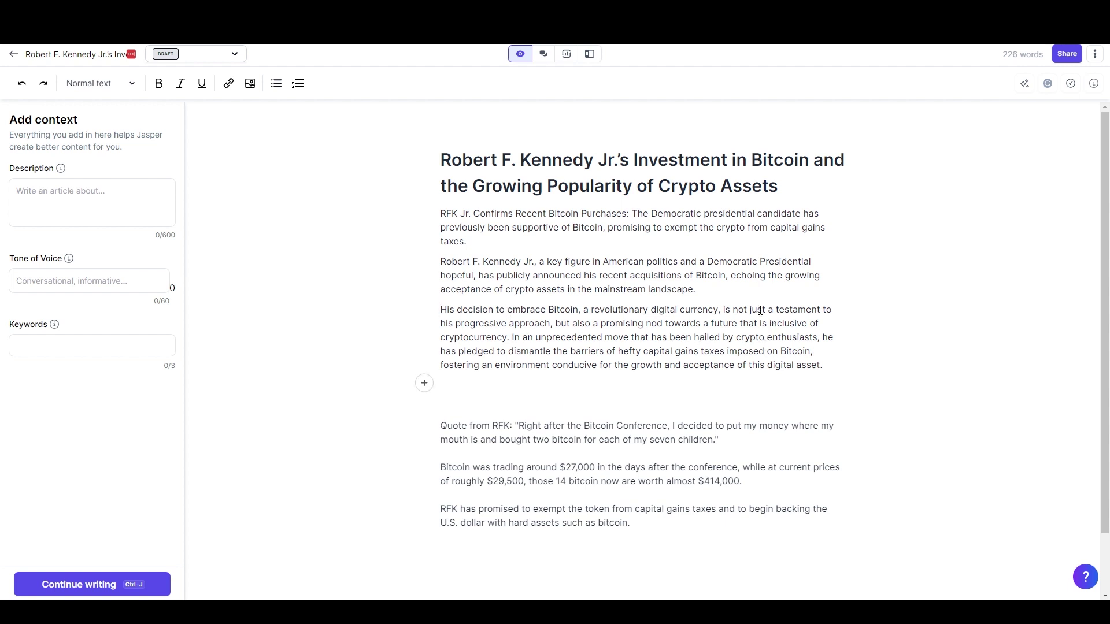
{"action": "left_click", "coordinate": [513, 338]}
{"action": "key", "text": "Return"}
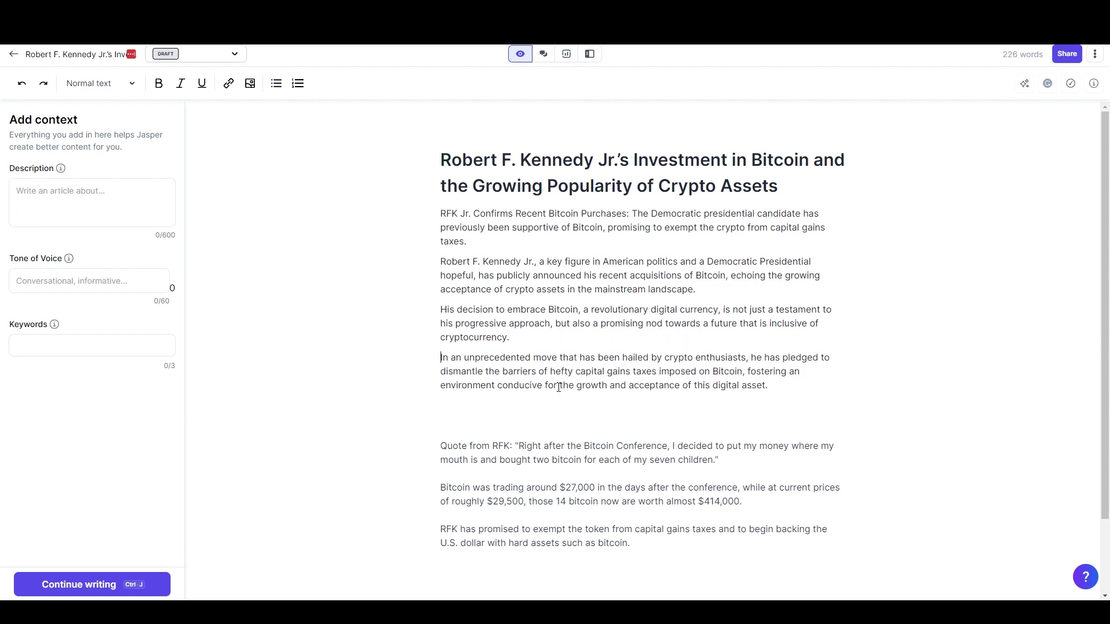
Step: Delete the original 'RFK Jr. Confirms' first paragraph
{"action": "left_click_drag", "start_coordinate": [481, 240], "coordinate": [409, 214]}
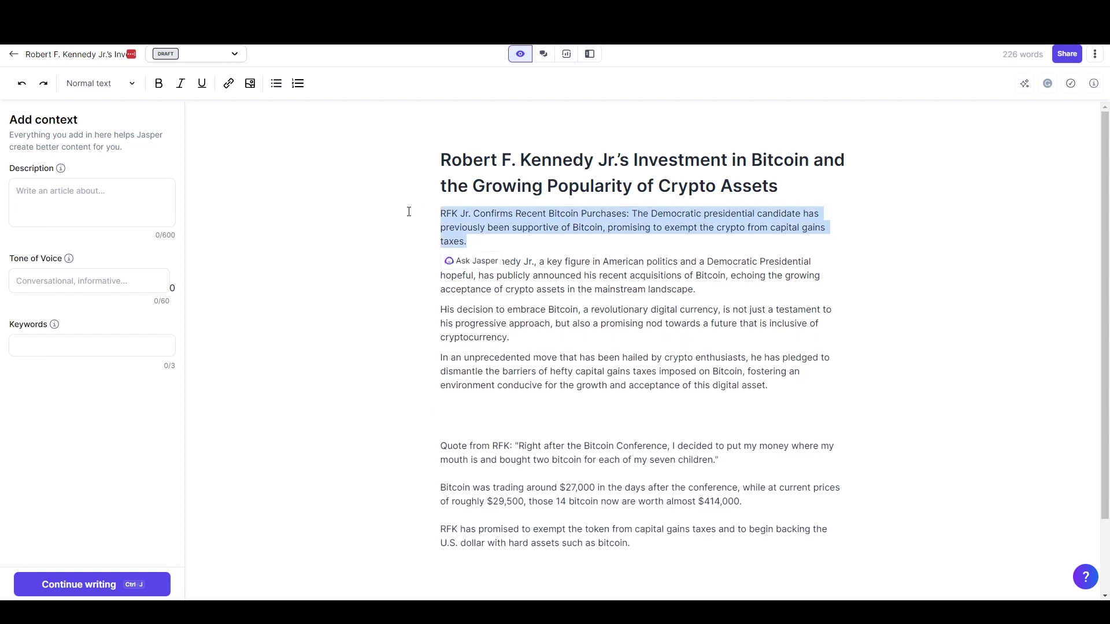
{"action": "key", "text": "BackSpace"}
{"action": "key", "text": "BackSpace"}
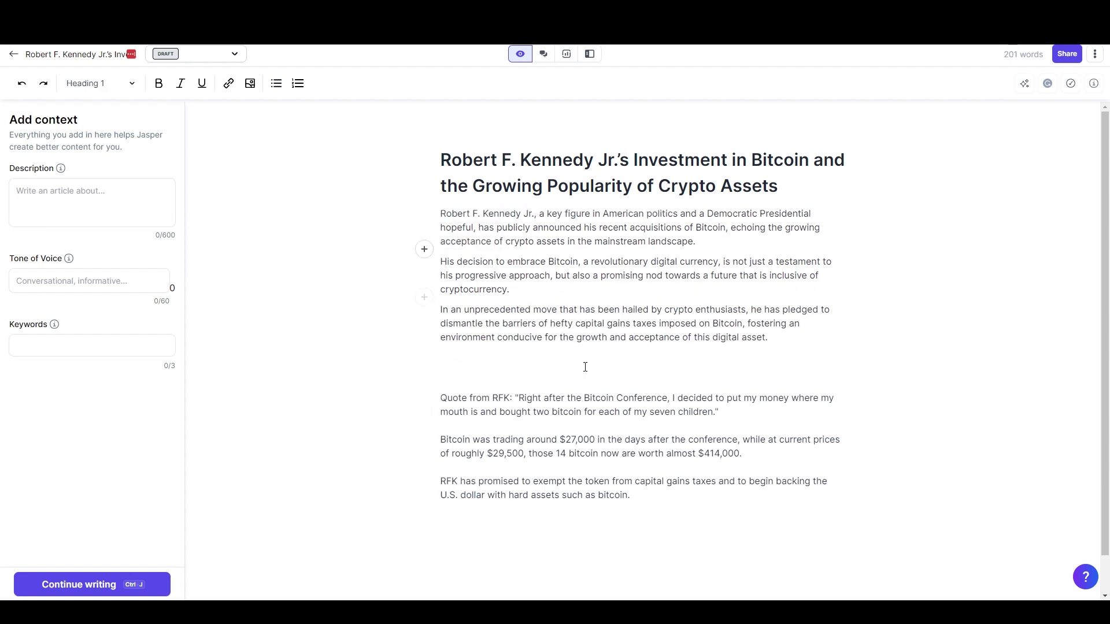
{"action": "left_click", "coordinate": [480, 371]}
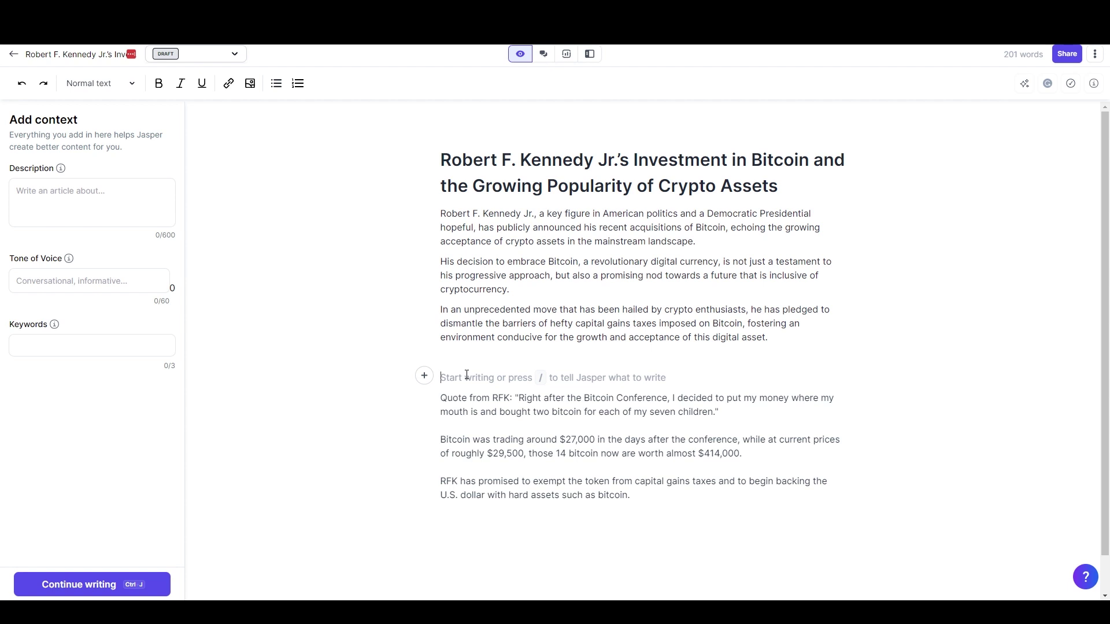
Step: Below RFK's quote, ask Jasper to use it to show wealthy Americans embracing cryptocurrency
{"action": "key", "text": "BackSpace"}
{"action": "key", "text": "BackSpace"}
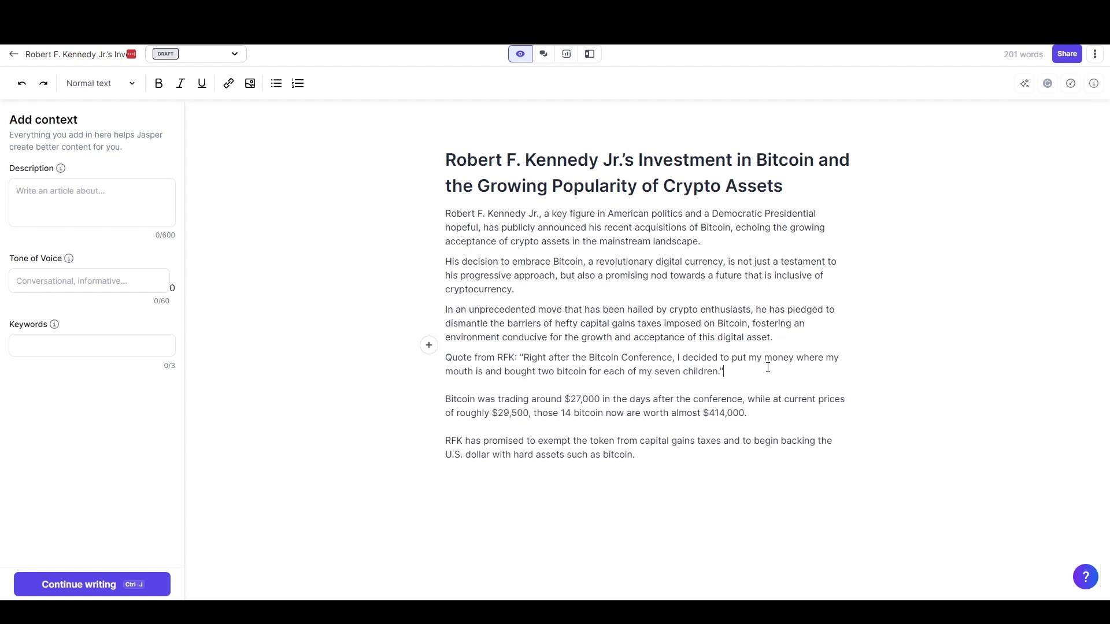
{"action": "key", "text": "Return"}
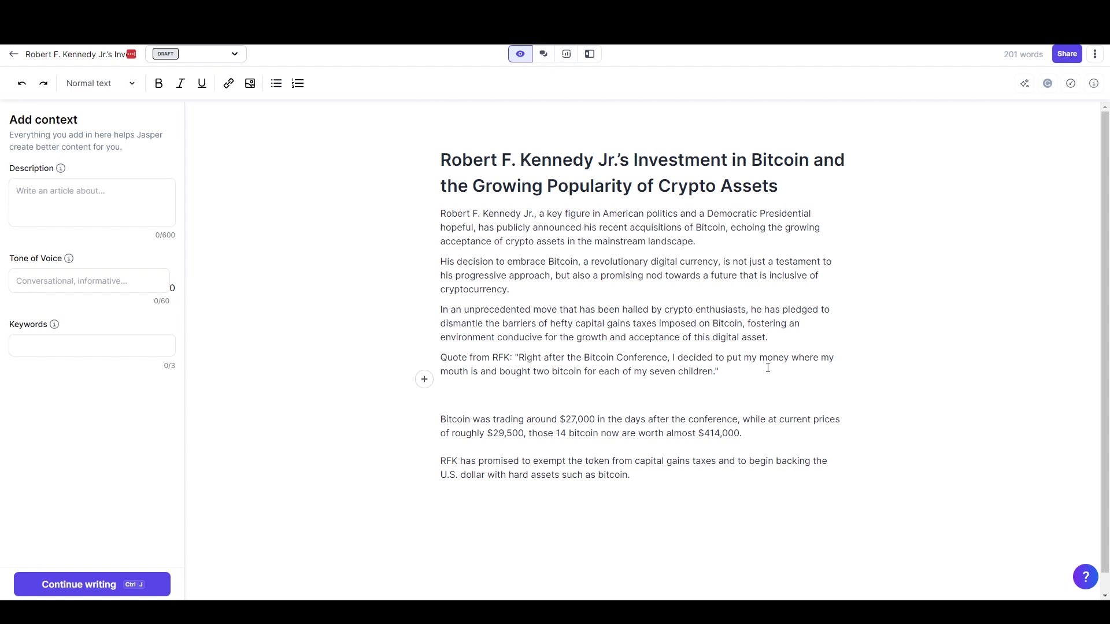
{"action": "type", "text": "use the above RFK quote"}
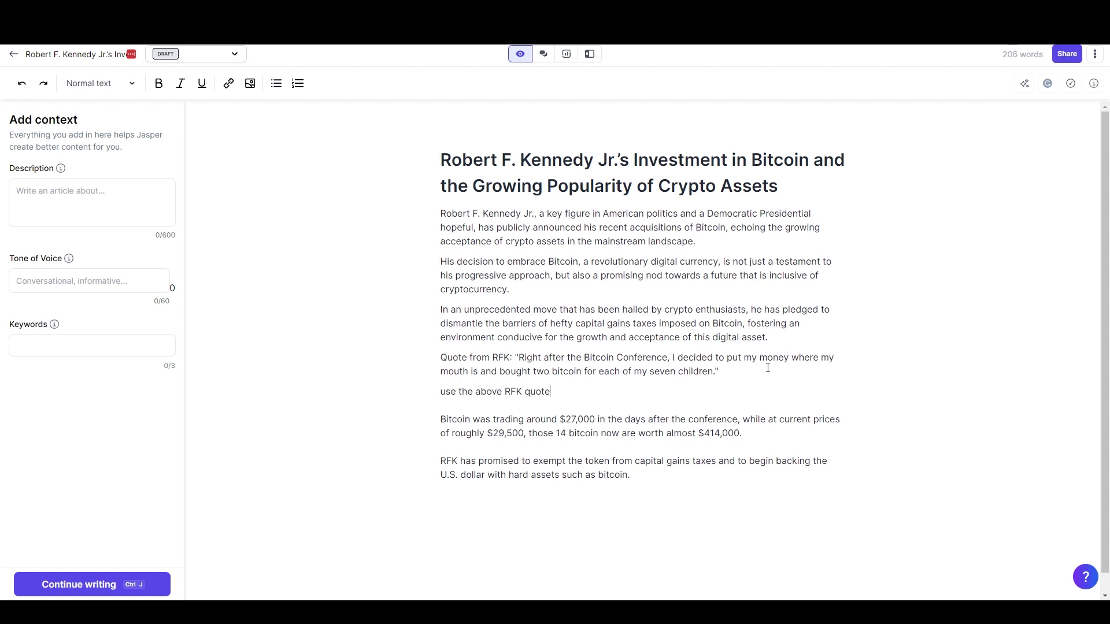
{"action": "type", "text": " to demonstrate how welath"}
{"action": "key", "text": "BackSpace"}
{"action": "key", "text": "BackSpace"}
{"action": "key", "text": "BackSpace"}
{"action": "key", "text": "BackSpace"}
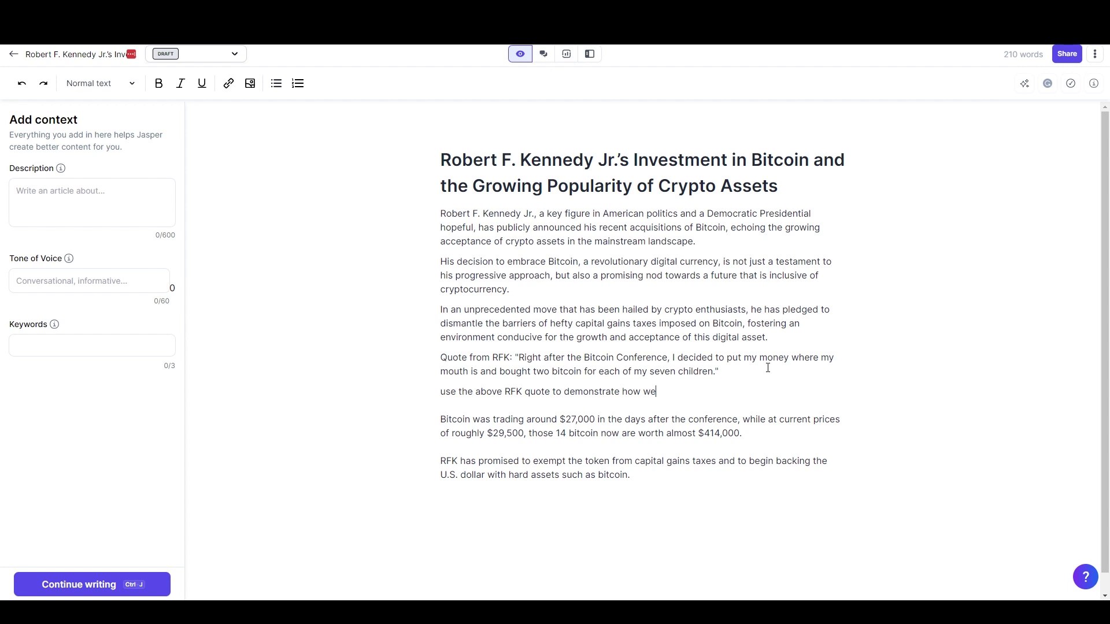
{"action": "type", "text": "althy Americans are embracing cryptocurrency"}
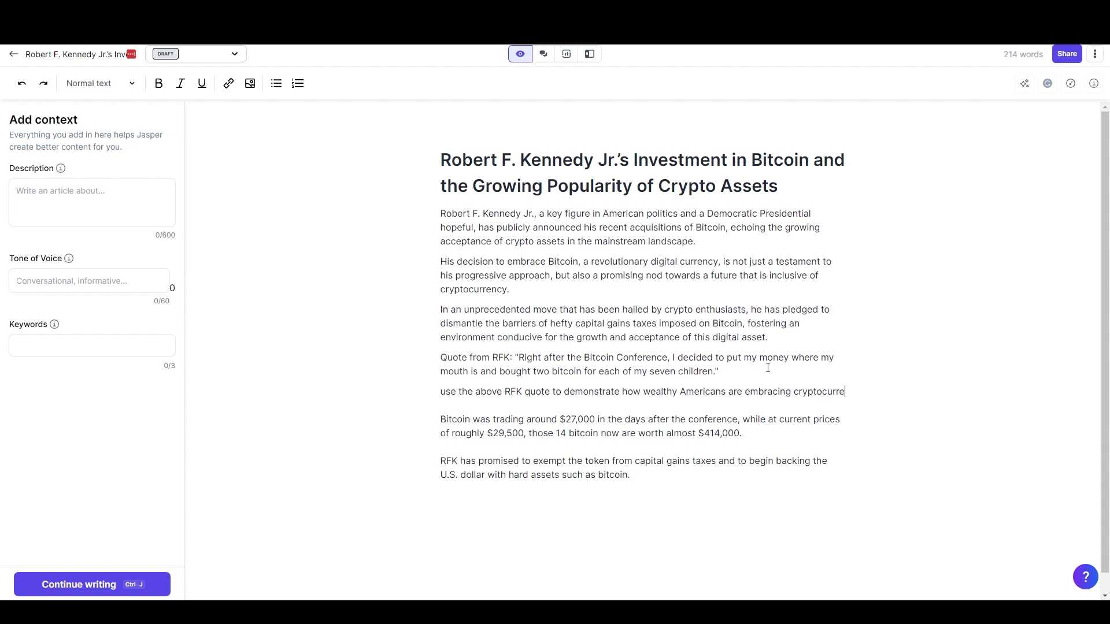
{"action": "key", "text": "ctrl+Return"}
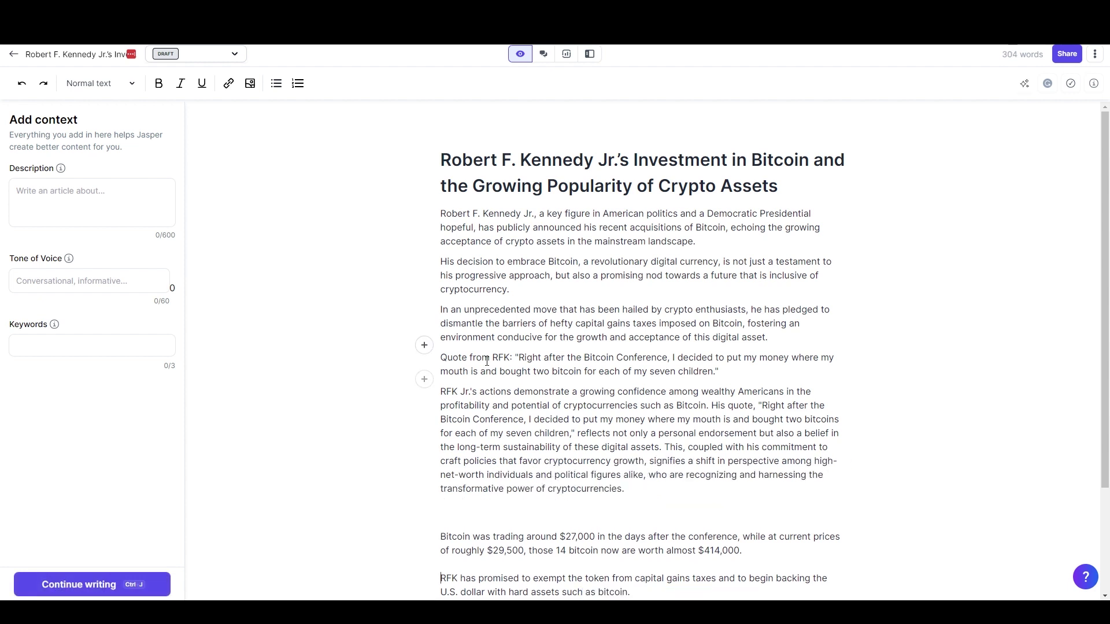
Step: Delete the original quote paragraph and replace the price and tax-pledge paragraphs with longer versions
{"action": "left_click_drag", "start_coordinate": [445, 357], "coordinate": [736, 372]}
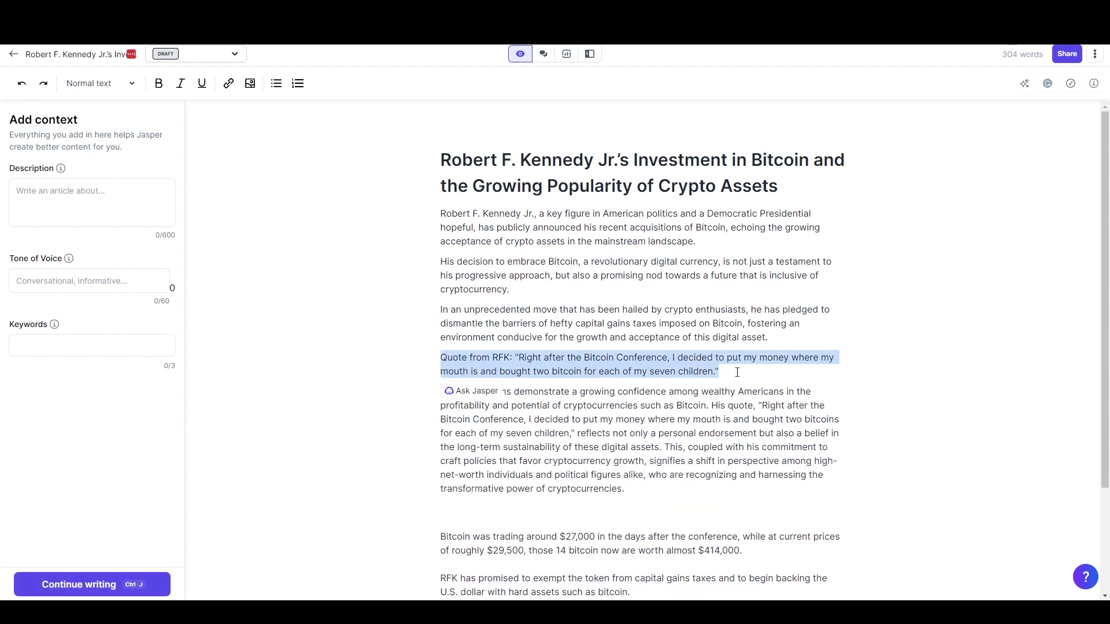
{"action": "key", "text": "BackSpace"}
{"action": "key", "text": "BackSpace"}
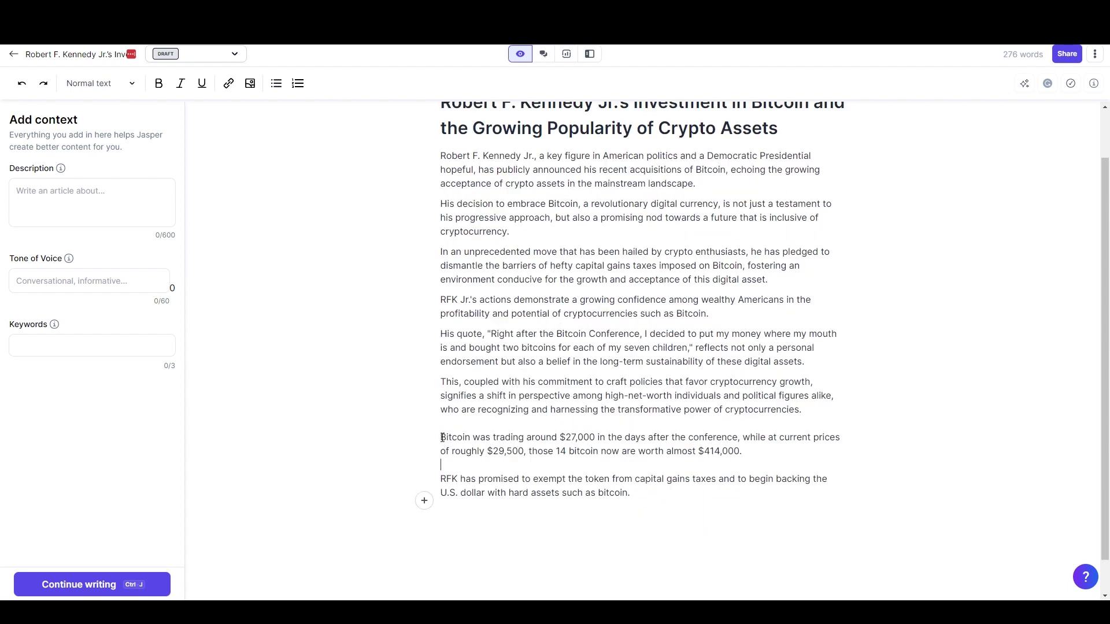
{"action": "left_click_drag", "start_coordinate": [442, 437], "coordinate": [680, 489]}
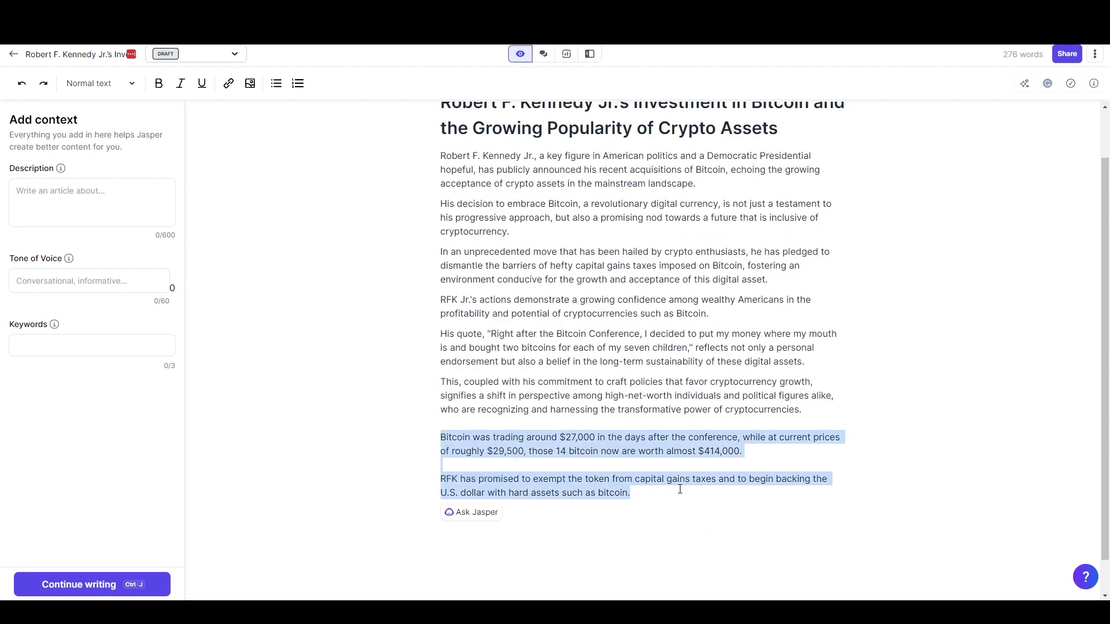
{"action": "left_click", "coordinate": [1024, 83]}
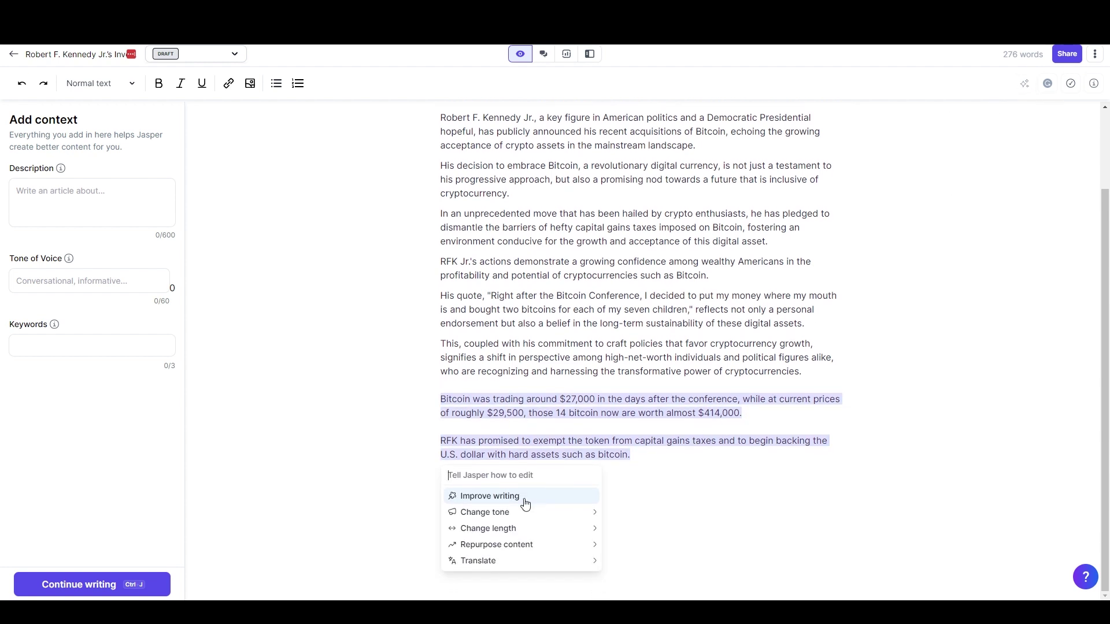
{"action": "mouse_move", "coordinate": [524, 520]}
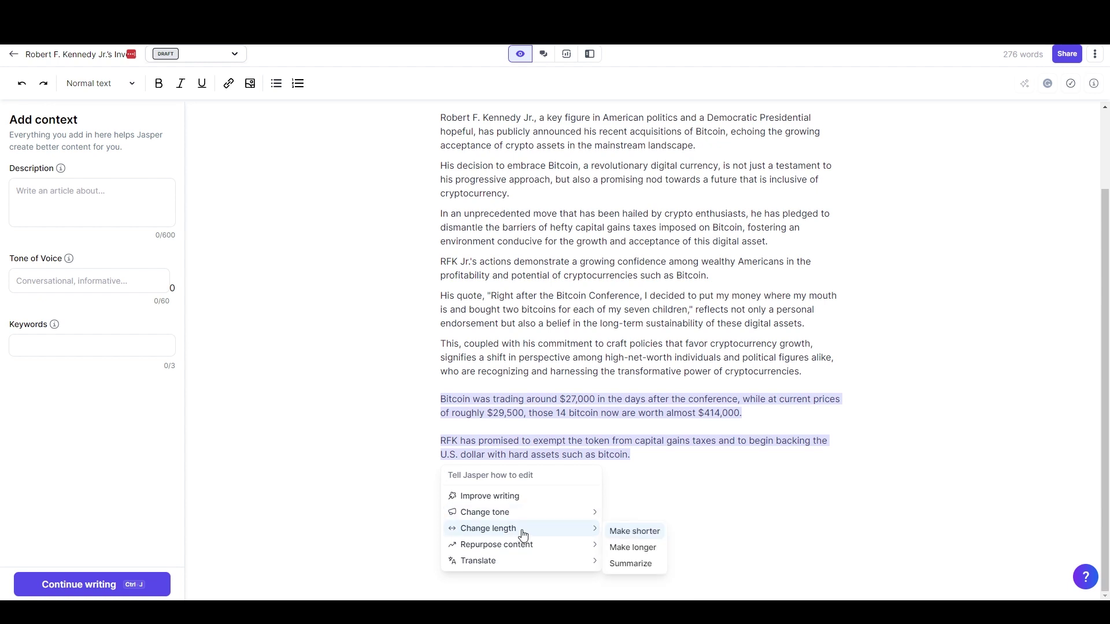
{"action": "left_click", "coordinate": [624, 547]}
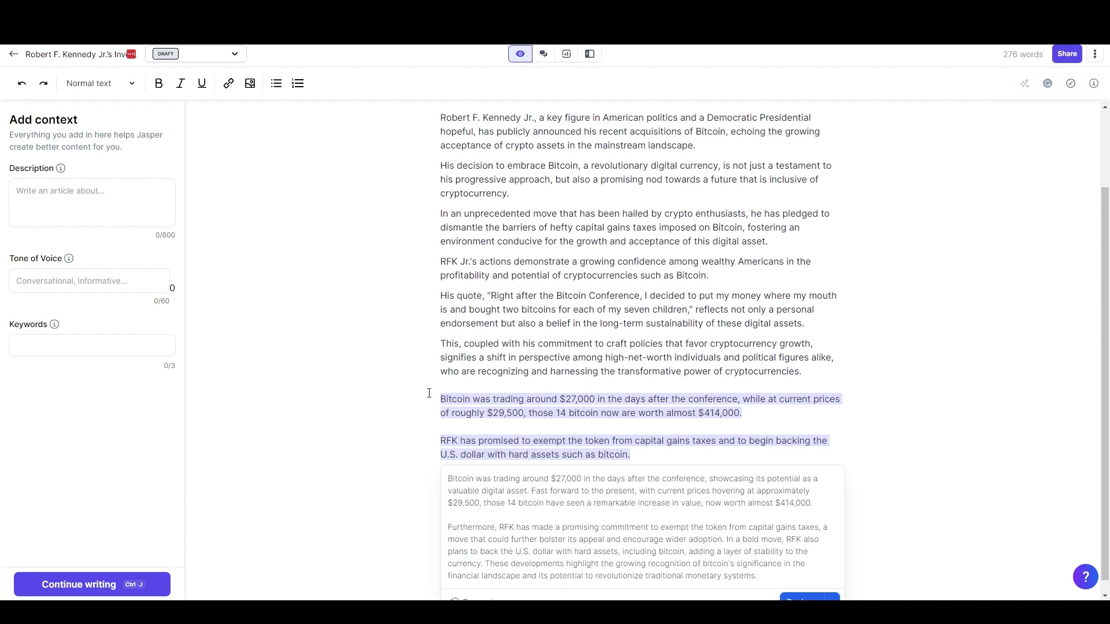
{"action": "left_click", "coordinate": [804, 587]}
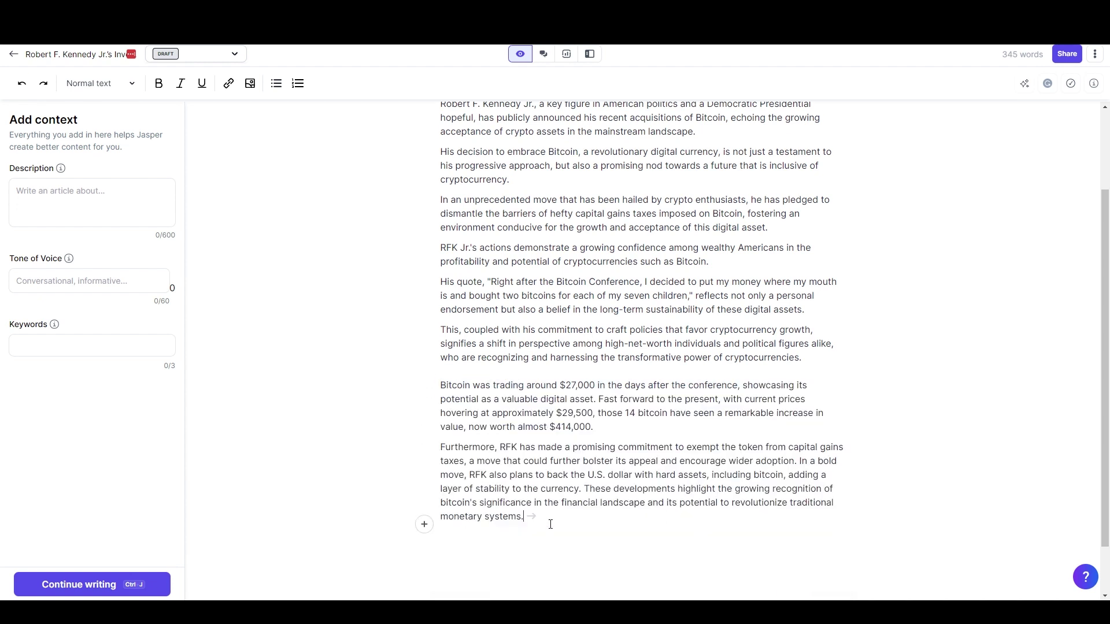
{"action": "scroll", "coordinate": [582, 491], "scroll_direction": "up", "scroll_amount": 2}
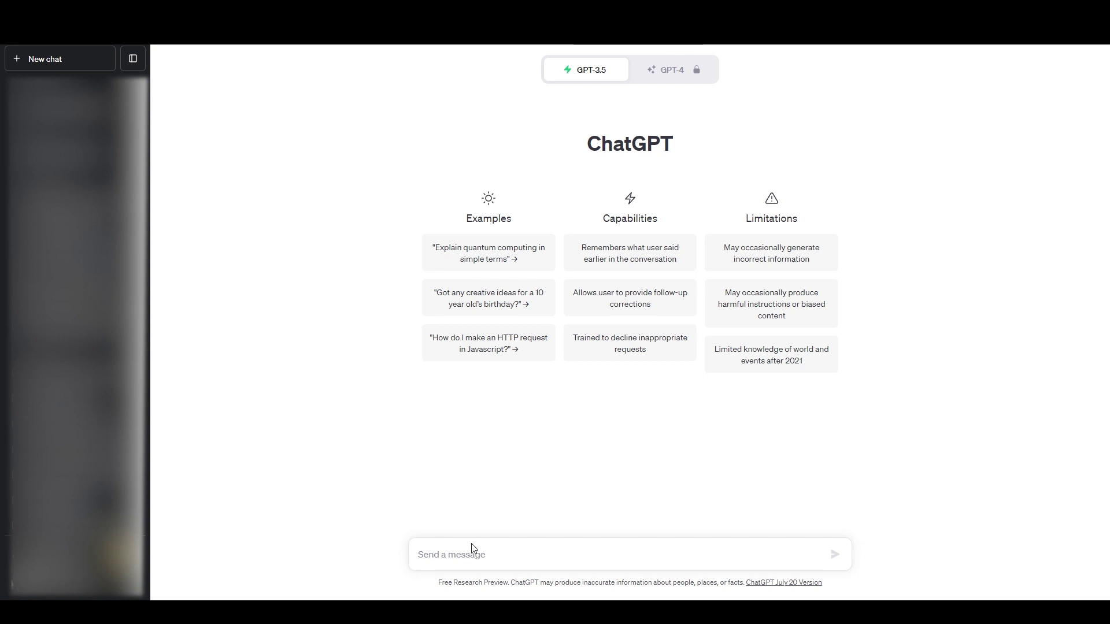
Step: Type a ChatGPT prompt requesting a short news article on RFK Jr. confirming he bought bitcoin
{"action": "type", "text": "write a short h"}
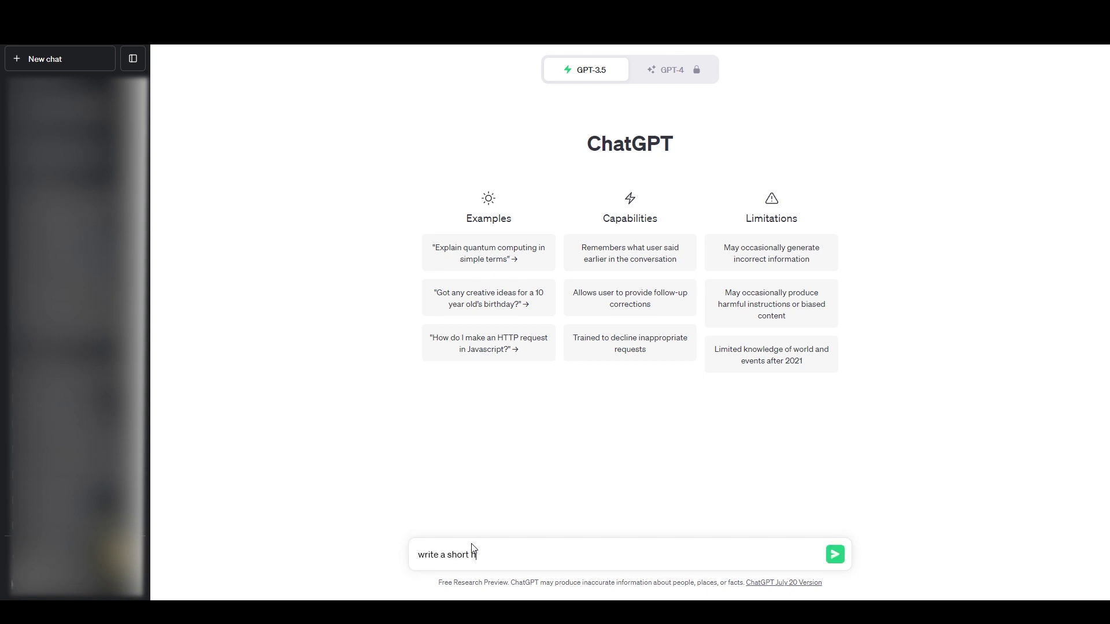
{"action": "type", "text": "ews arti"}
{"action": "type", "text": "cle about RFK Jr. pu"}
{"action": "type", "text": "r"}
{"action": "key", "text": "BackSpace"}
{"action": "type", "text": "confirming that he bought bitcoin"}
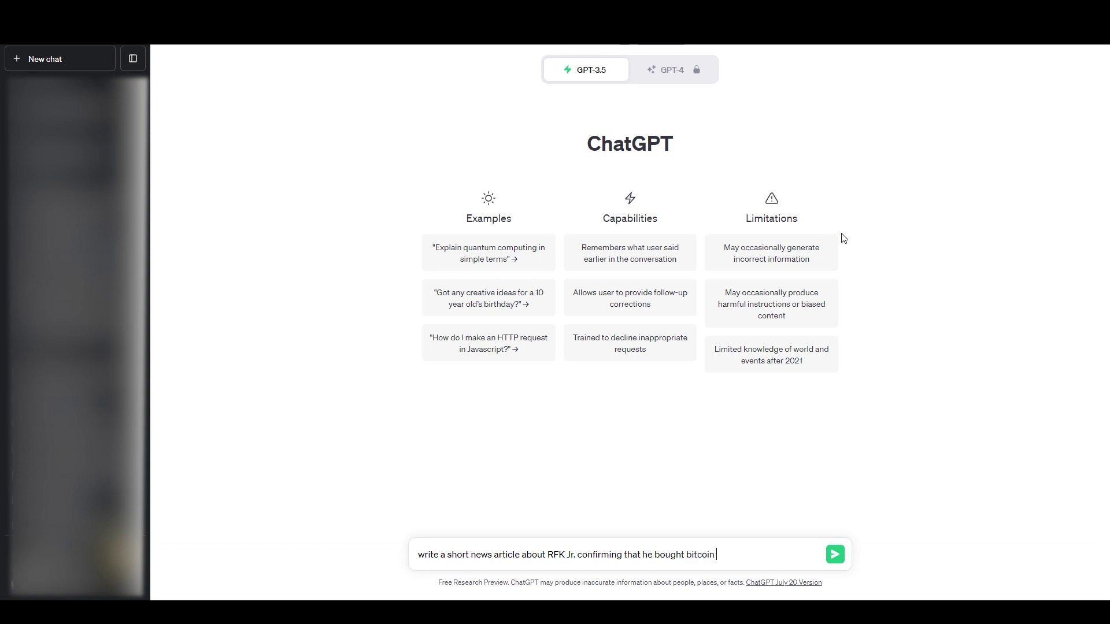
{"action": "type", "text": " including relevant information"}
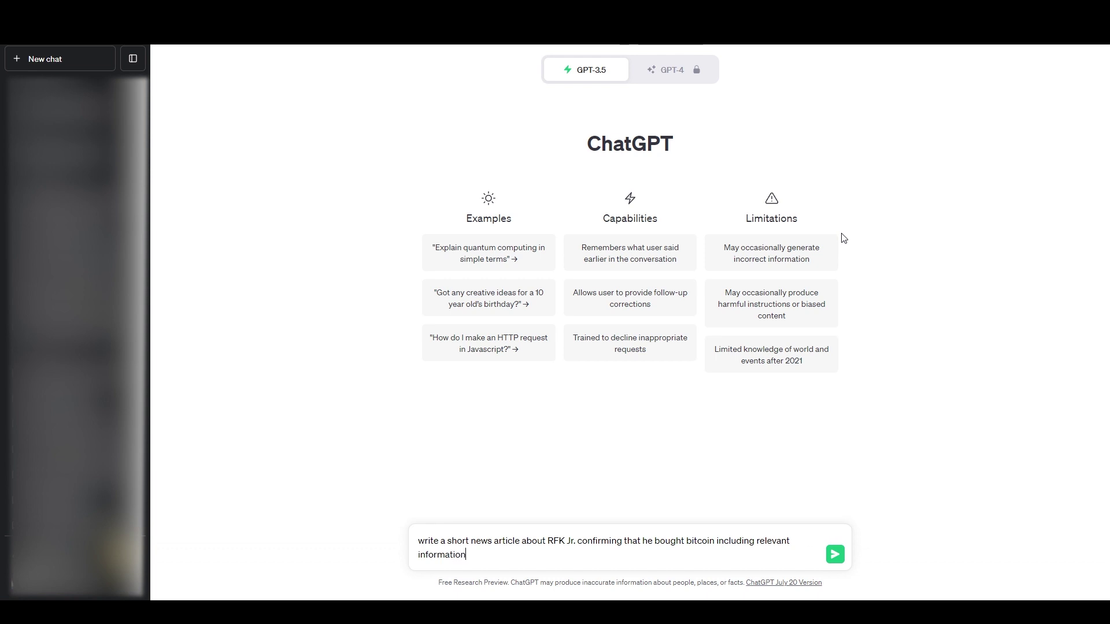
{"action": "type", "text": " as well as his thoughts on crypto"}
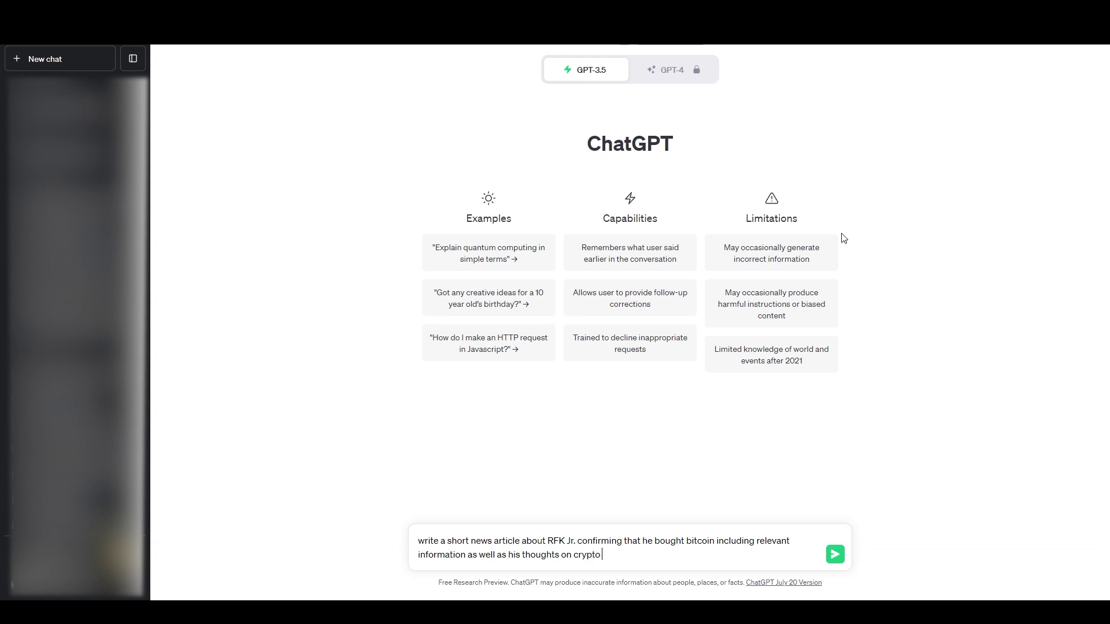
{"action": "type", "text": " and the included quotation."}
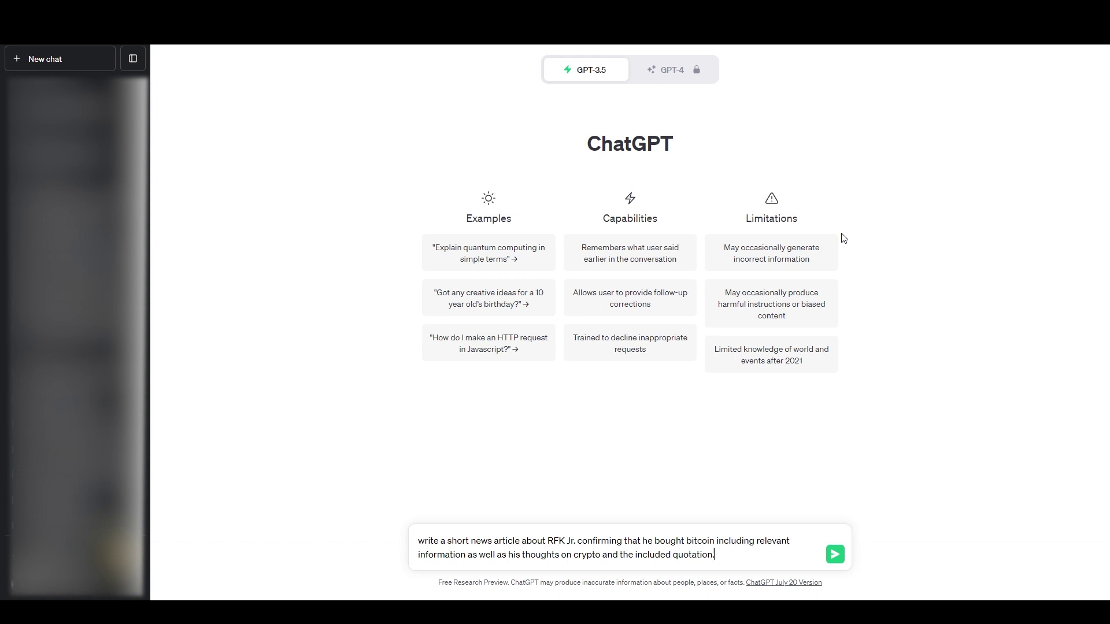
{"action": "key", "text": "shift+Return"}
{"action": "key", "text": "shift+Return"}
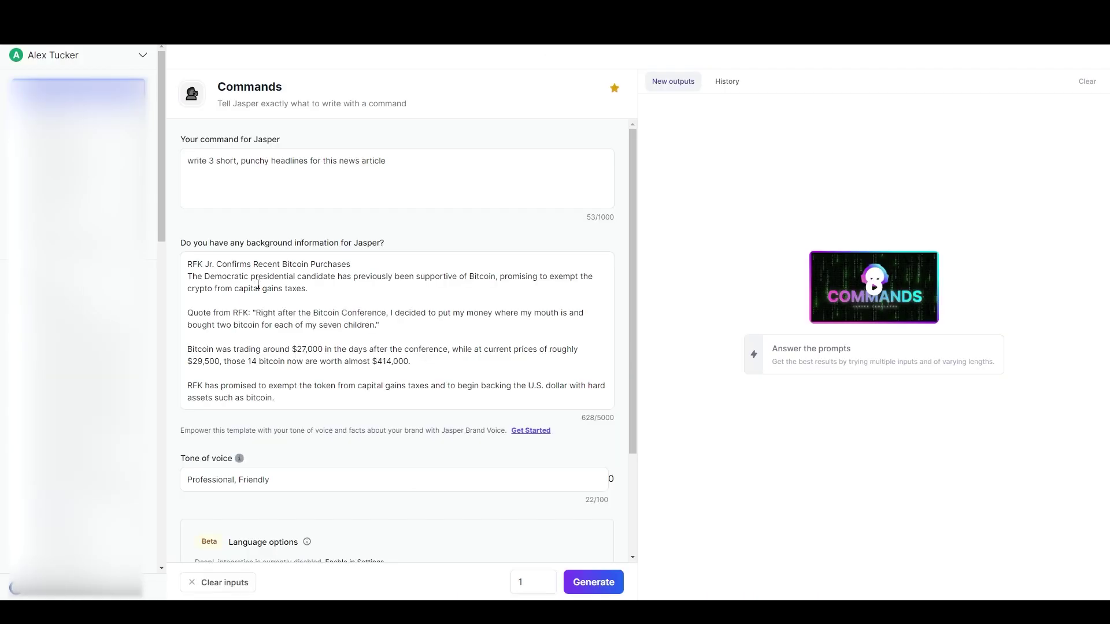
Step: Paste the Jasper background notes into the ChatGPT message below the prompt
{"action": "key", "text": "ctrl+a"}
{"action": "key", "text": "ctrl+c"}
{"action": "left_click", "coordinate": [401, 243]}
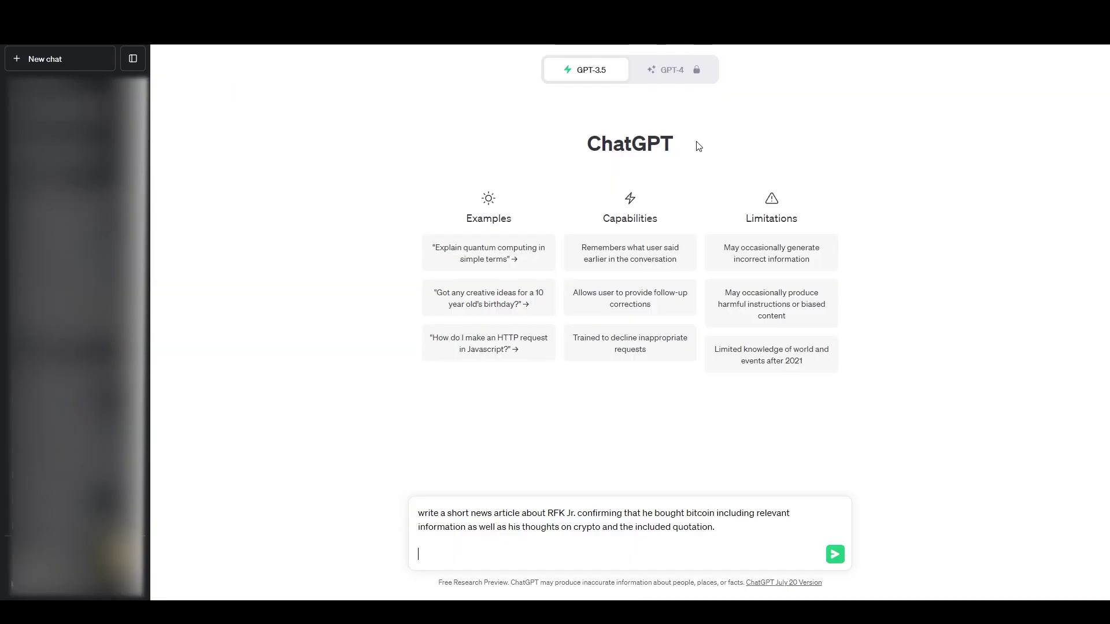
{"action": "key", "text": "ctrl+v"}
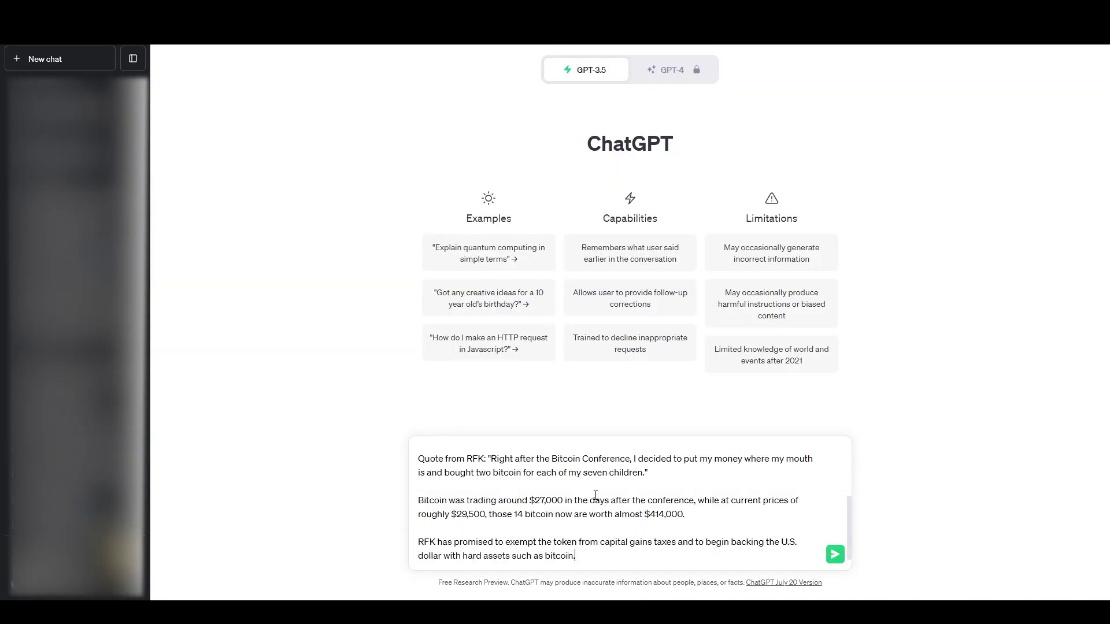
{"action": "scroll", "coordinate": [595, 495], "scroll_direction": "up", "scroll_amount": 3}
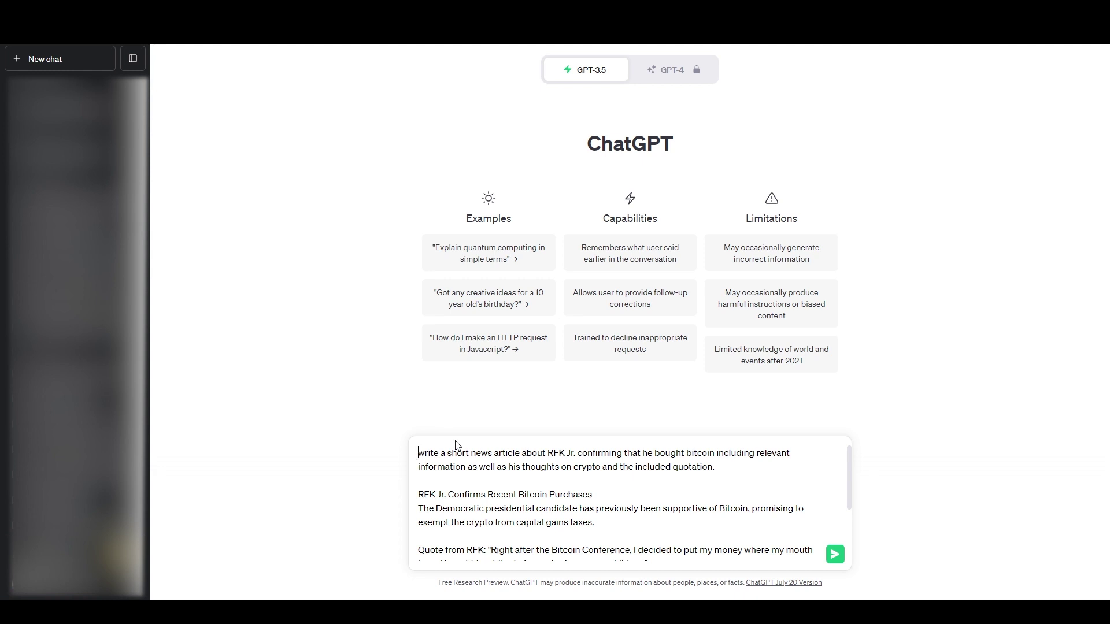
Step: Label the prompt 'command:' and the pasted notes 'background information:'
{"action": "type", "text": "cooman"}
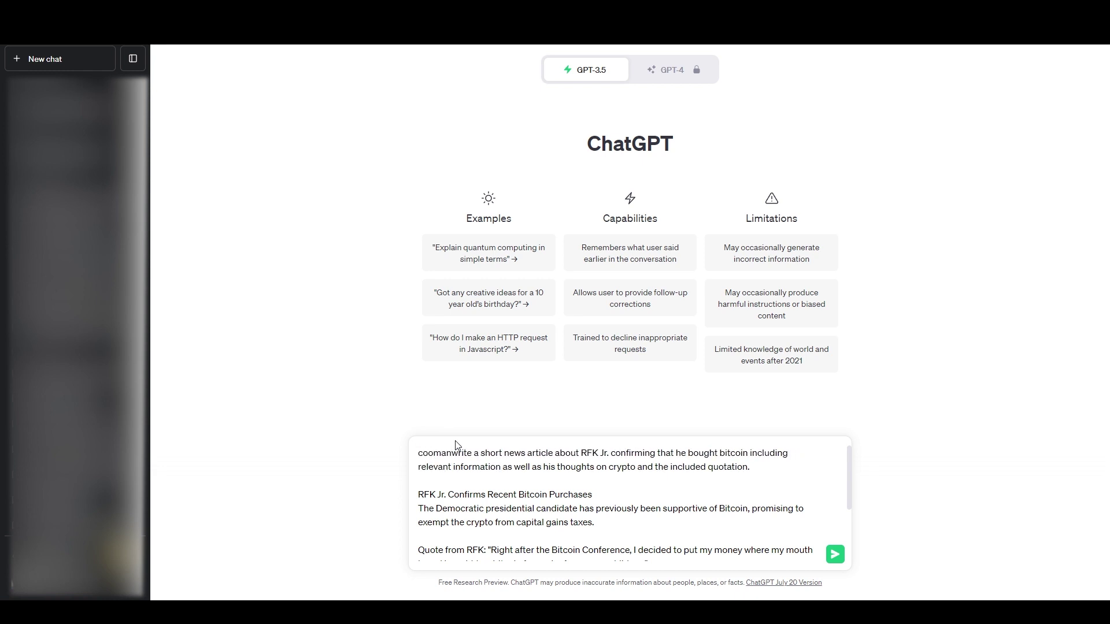
{"action": "key", "text": "BackSpace"}
{"action": "key", "text": "BackSpace"}
{"action": "key", "text": "BackSpace"}
{"action": "key", "text": "BackSpace"}
{"action": "type", "text": "mmand:"}
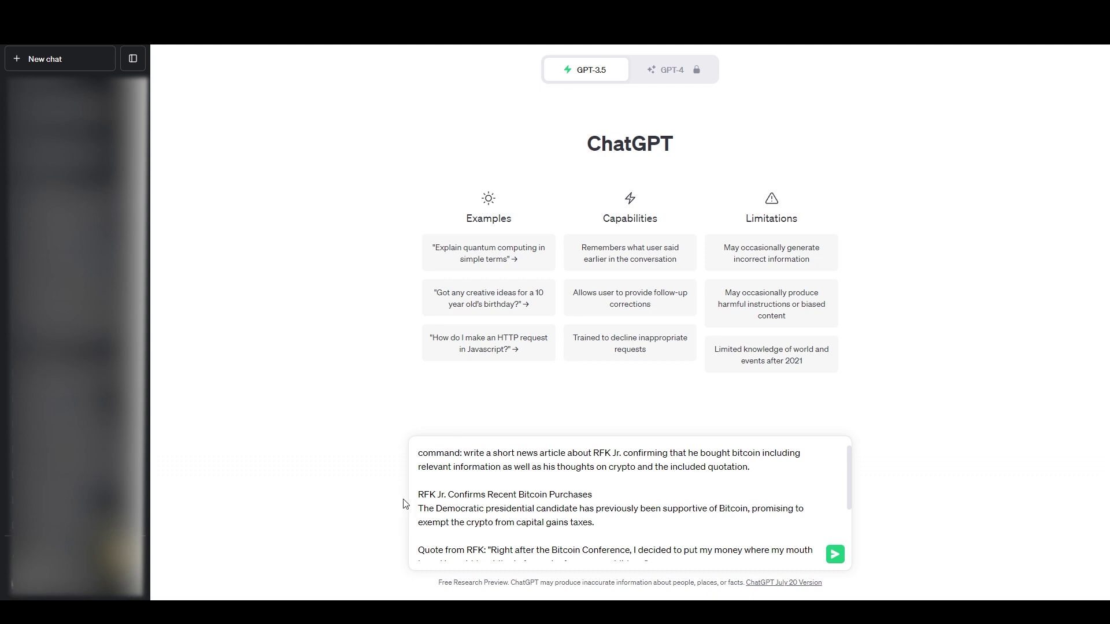
{"action": "left_click", "coordinate": [419, 487]}
{"action": "type", "text": "background info"}
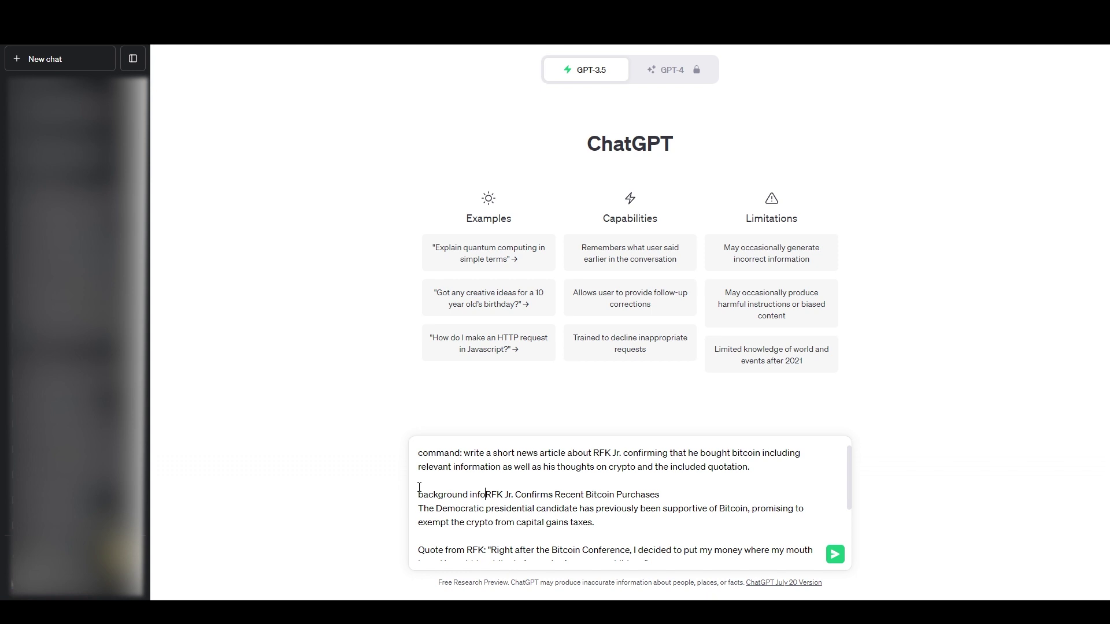
{"action": "type", "text": "rmation:"}
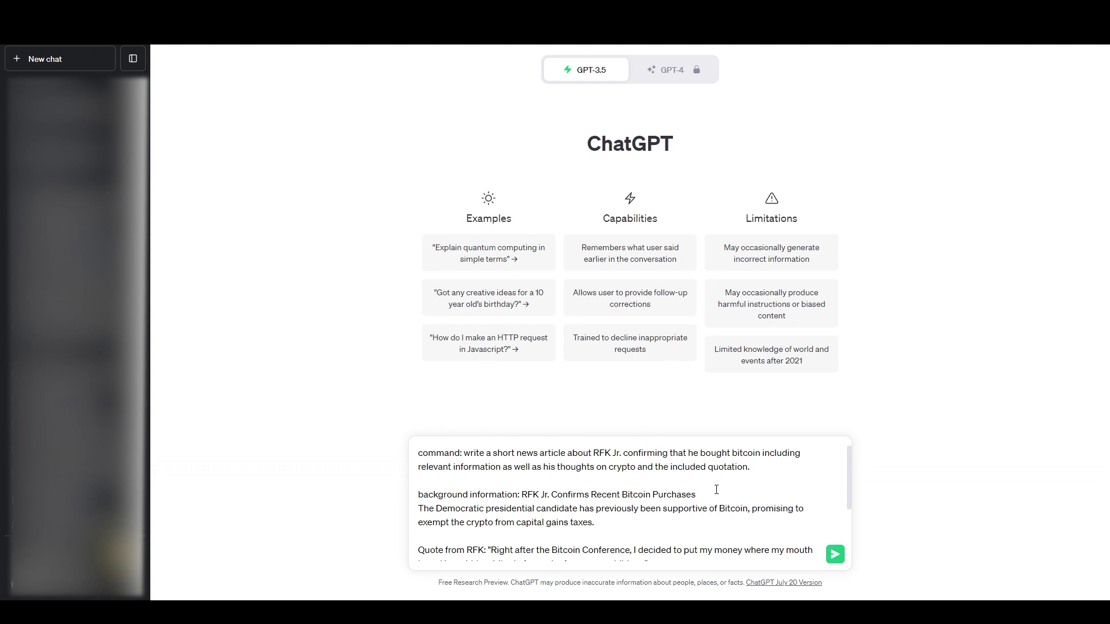
{"action": "scroll", "coordinate": [716, 490], "scroll_direction": "down", "scroll_amount": 3}
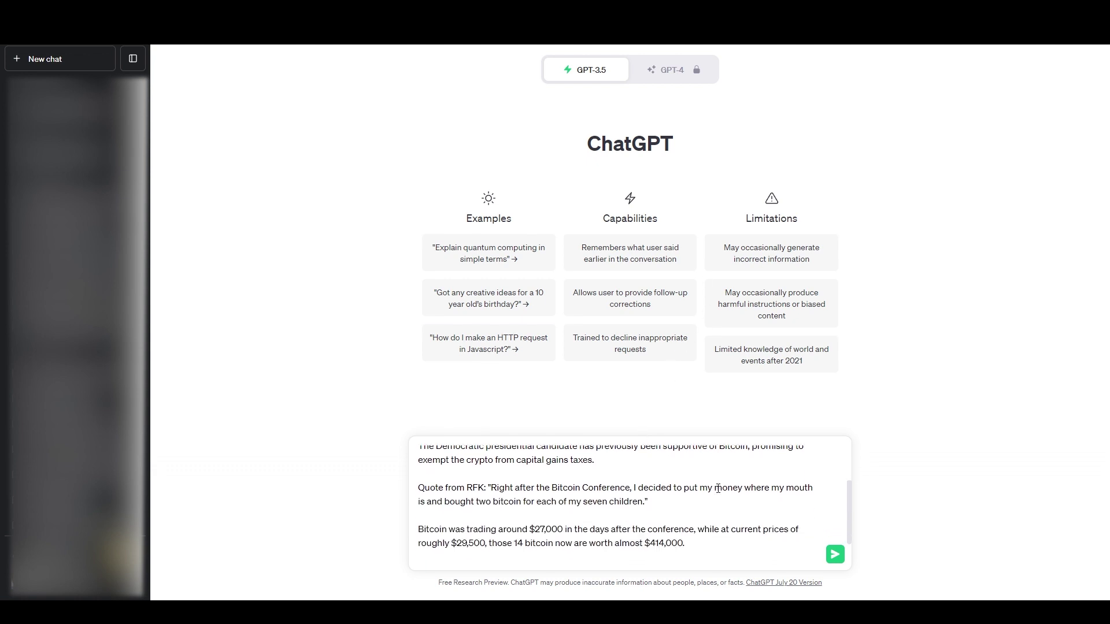
Step: Send the prompt and read through ChatGPT's generated article on RFK Jr.'s bitcoin purchases
{"action": "left_click", "coordinate": [835, 555]}
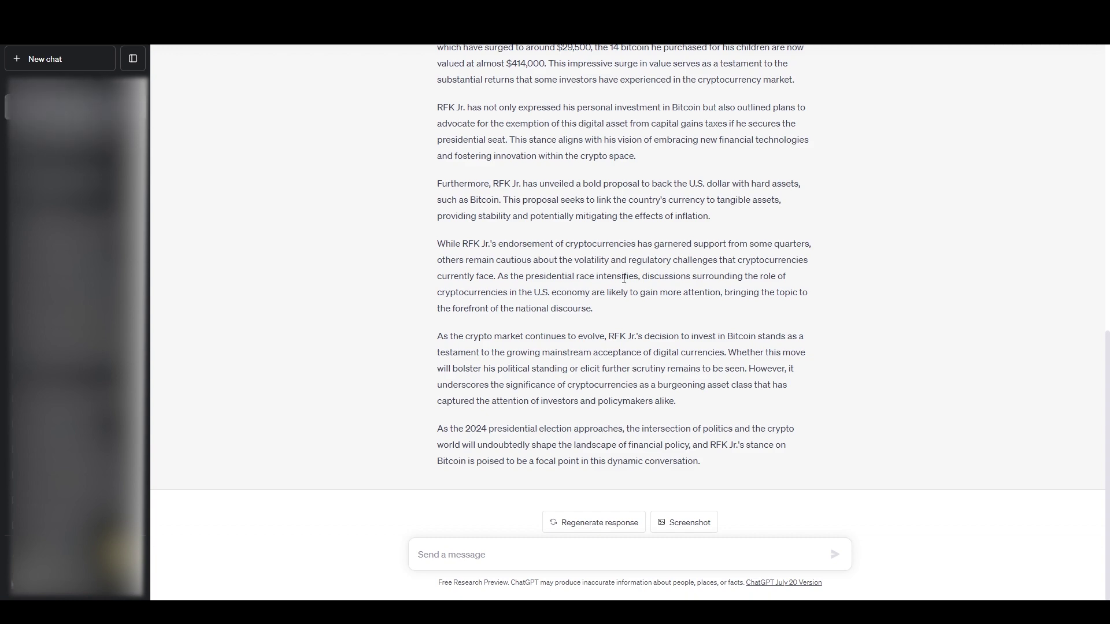
{"action": "scroll", "coordinate": [624, 278], "scroll_direction": "up", "scroll_amount": 8}
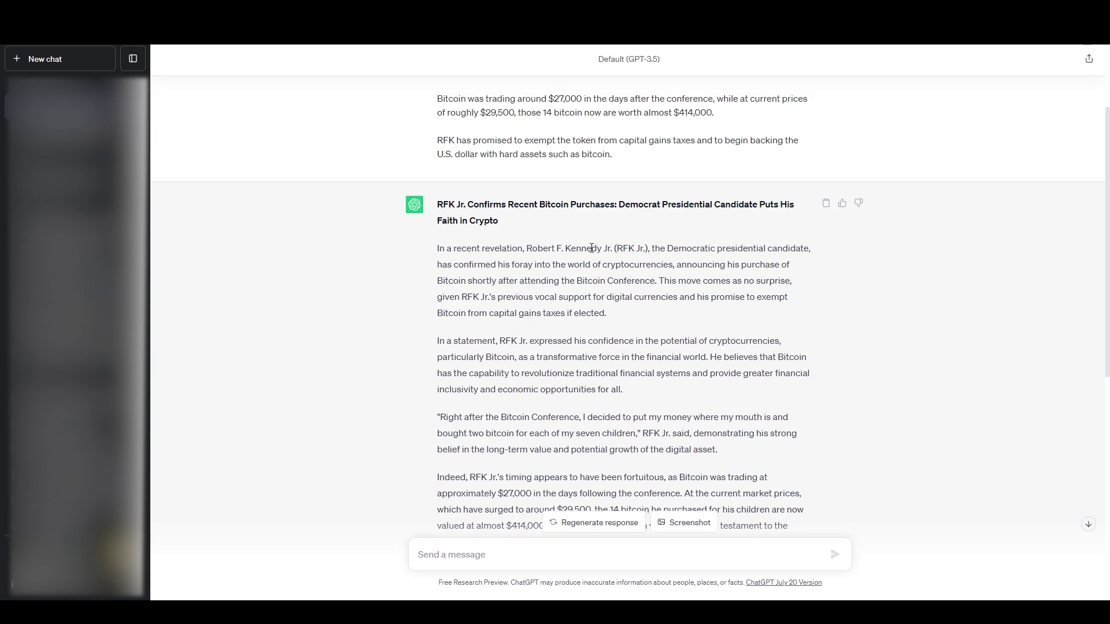
{"action": "scroll", "coordinate": [616, 292], "scroll_direction": "down", "scroll_amount": 8}
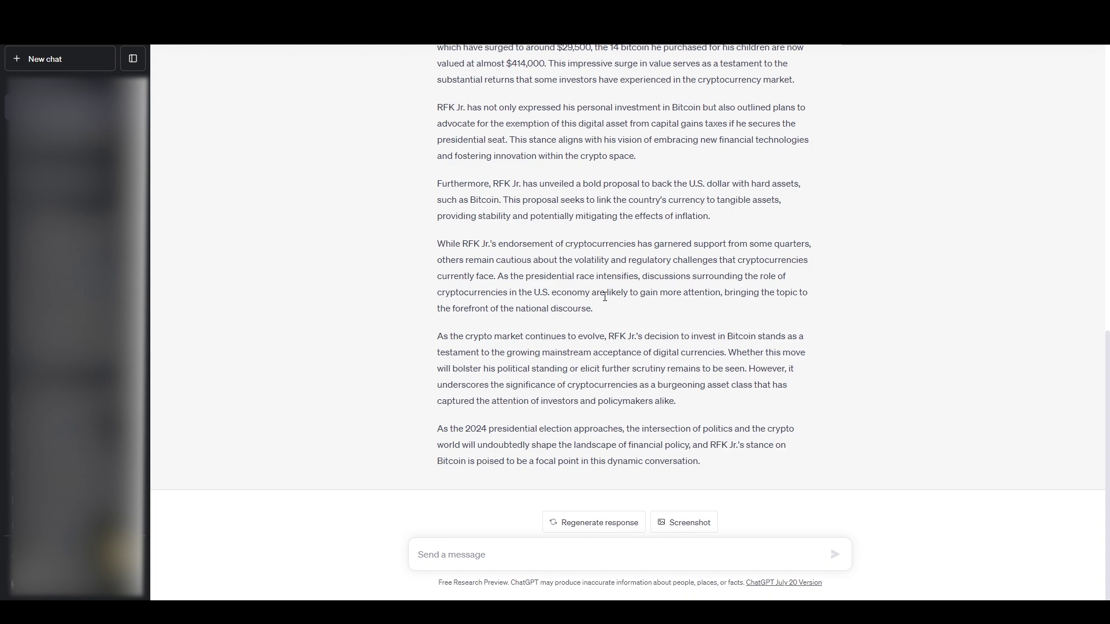
{"action": "scroll", "coordinate": [605, 297], "scroll_direction": "up", "scroll_amount": 3}
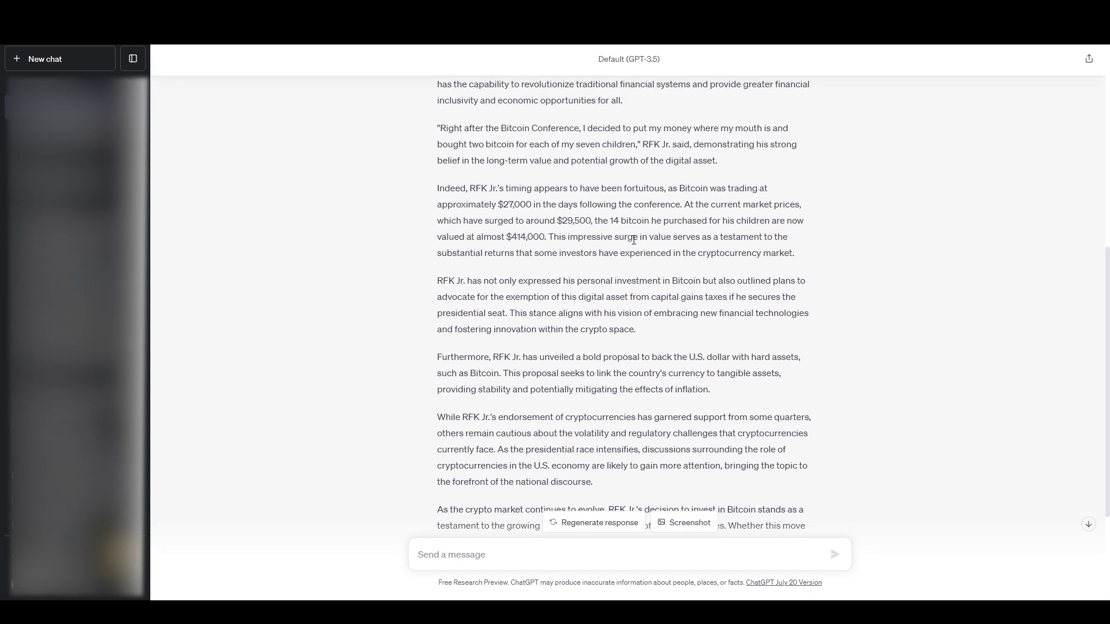
{"action": "scroll", "coordinate": [633, 239], "scroll_direction": "up", "scroll_amount": 3}
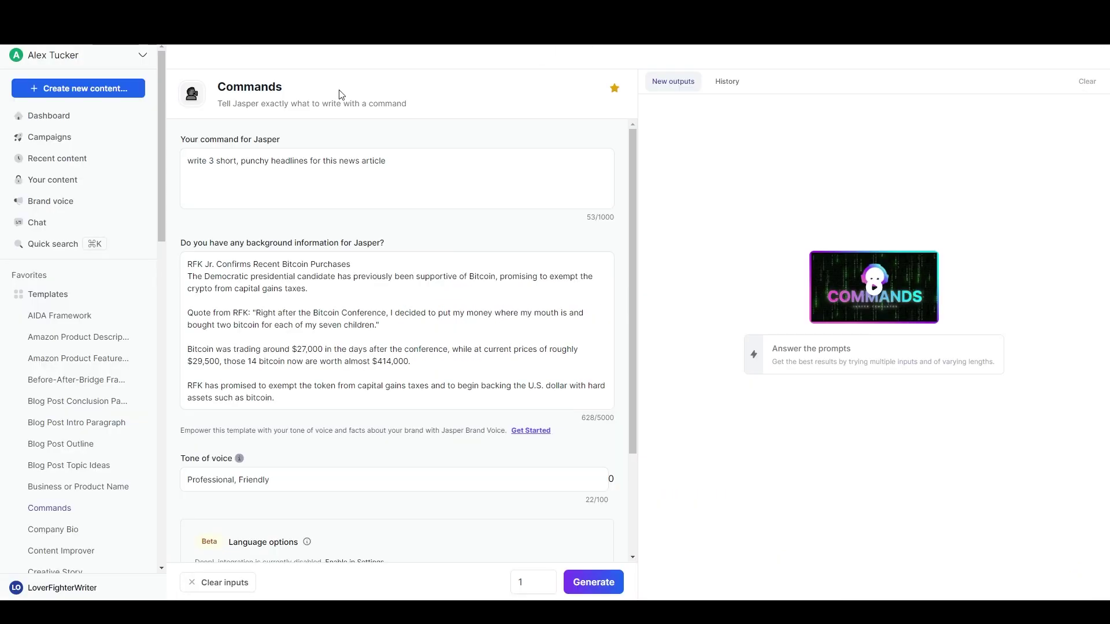
Step: Open the Templates library from Jasper's left sidebar
{"action": "left_click", "coordinate": [54, 296]}
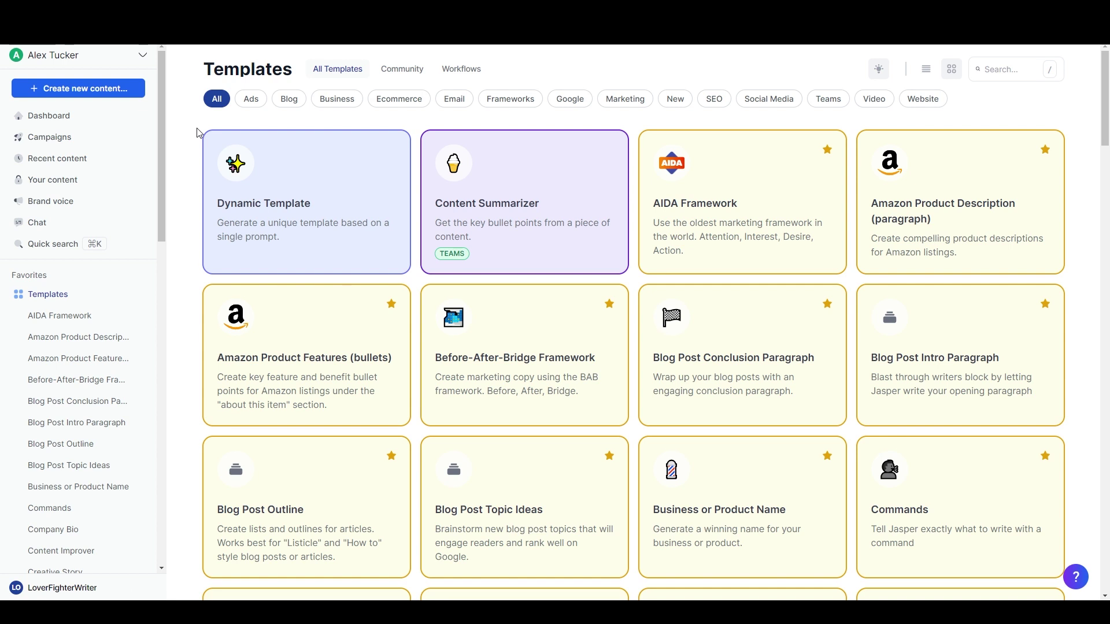